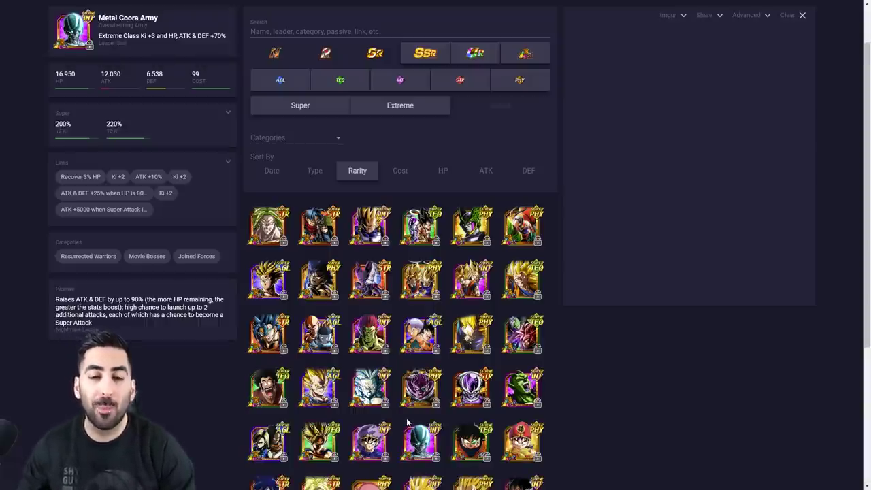
Move the Super Saiyan Vegeta icon to the upper-left area of the link map
scroll(408, 402, down, 3)
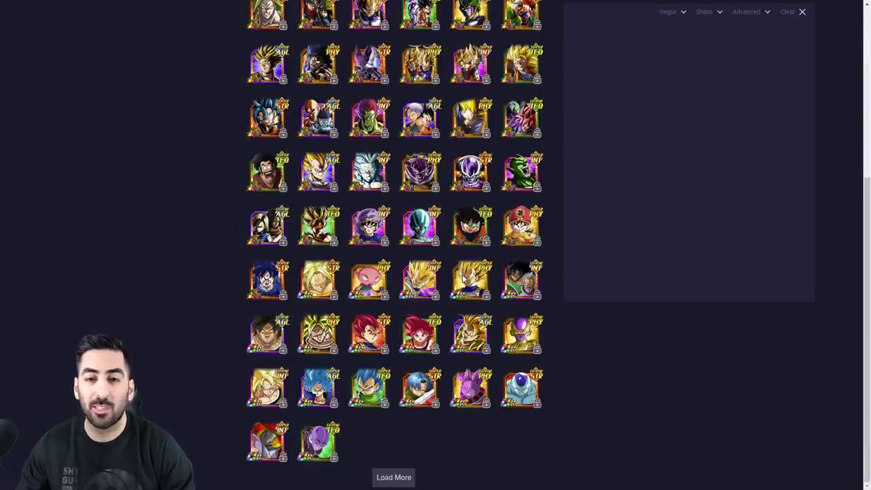
scroll(468, 294, up, 4)
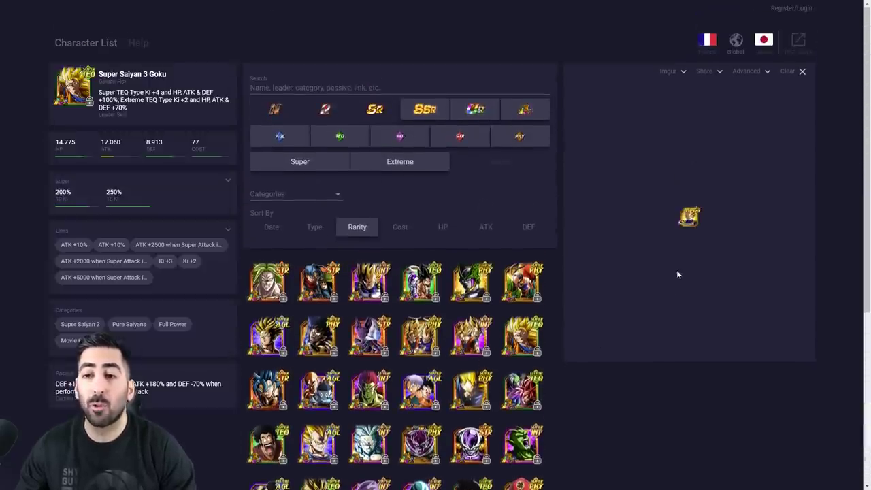
drag(689, 218, 612, 122)
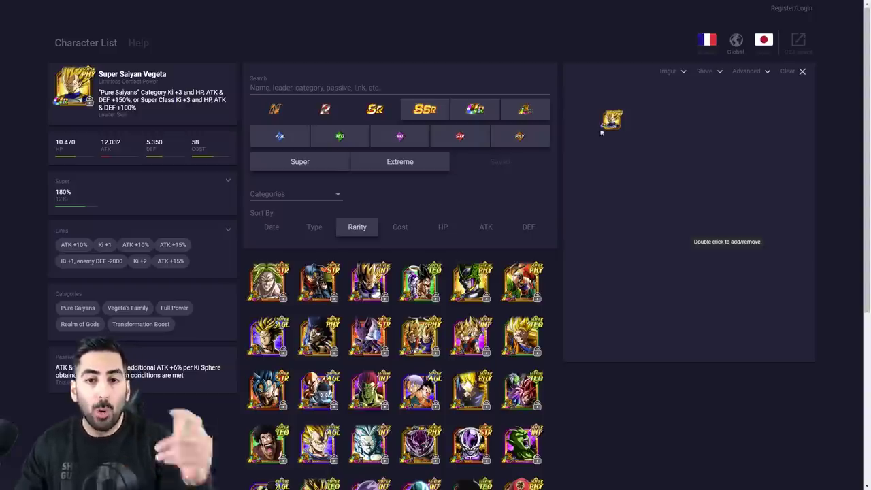
Add Legendary Super Saiyan Broly and the PHY Angel Goku & Vegeta to the link map, arranging them in a triangle with Super Saiyan Vegeta
click(385, 290)
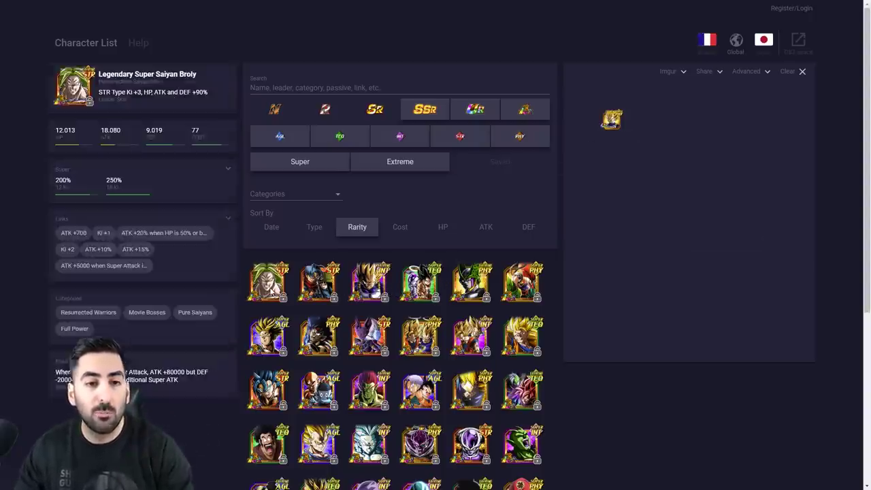
click(272, 292)
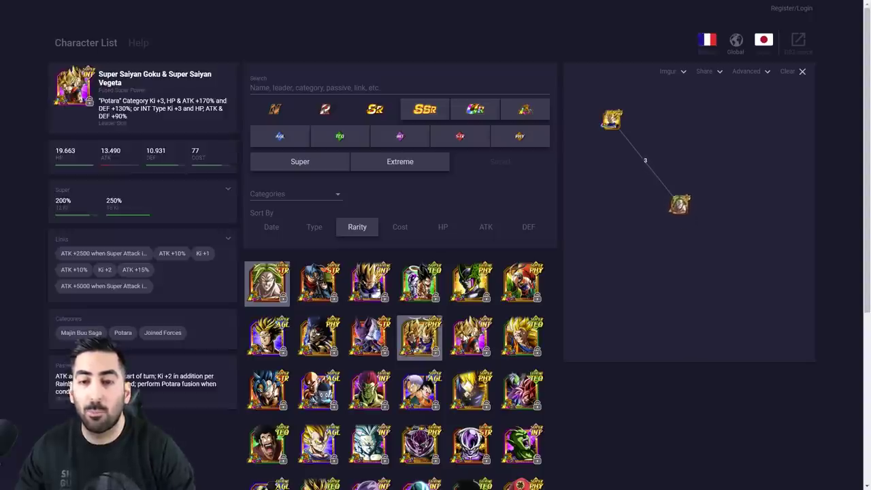
click(416, 344)
drag(664, 181, 634, 241)
drag(693, 221, 722, 245)
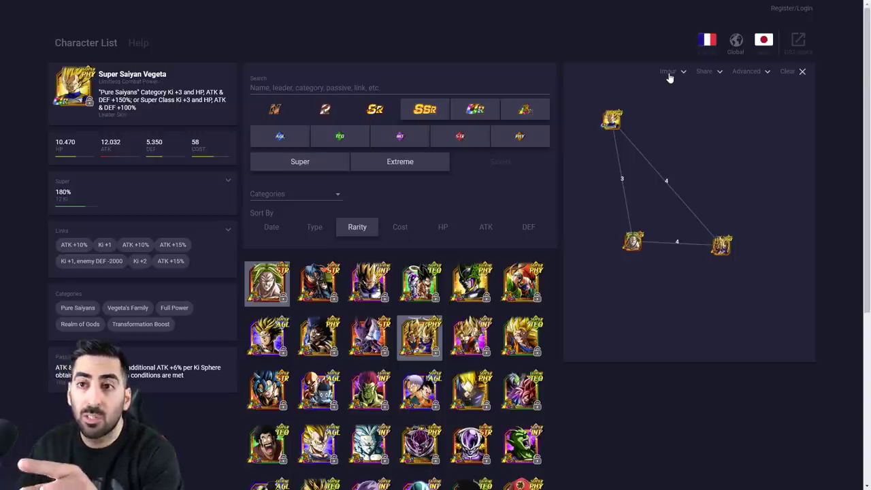
Generate an Imgur link for the three-character link map and collapse the Imgur options
click(670, 74)
click(756, 97)
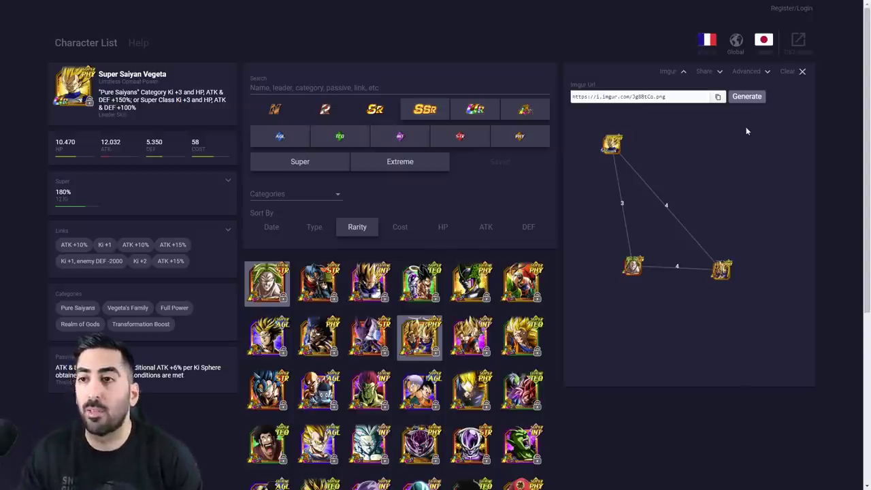
click(667, 72)
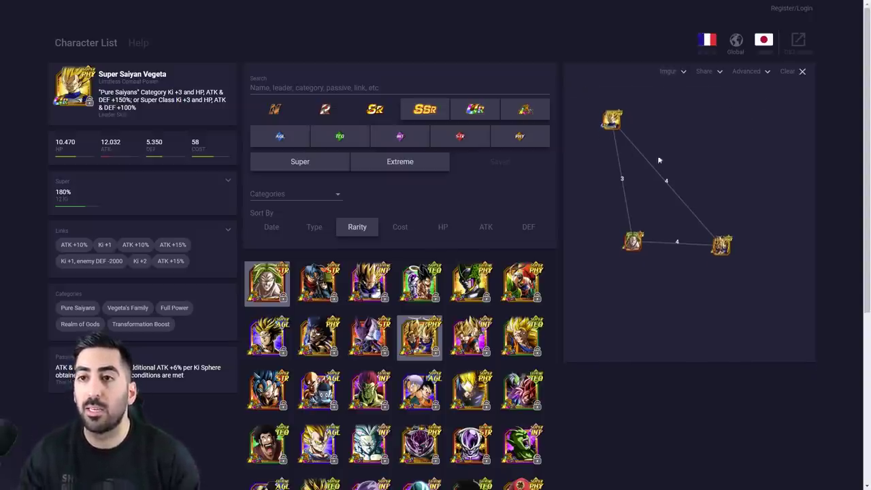
Remove Broly and Angel Goku & Vegeta from the link map and reposition the remaining Super Saiyan Vegeta
double_click(633, 240)
double_click(723, 245)
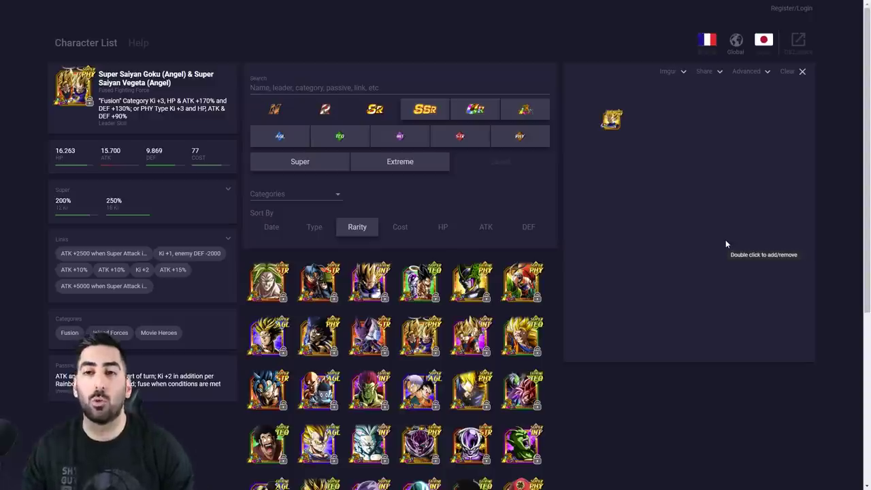
mouse_move(613, 121)
mouse_down()
mouse_move(636, 132)
mouse_move(611, 115)
mouse_up()
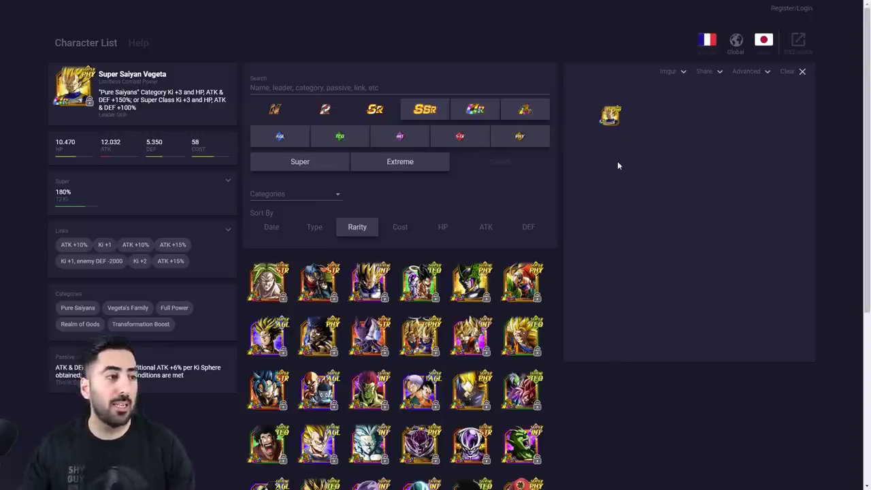
drag(613, 121, 619, 141)
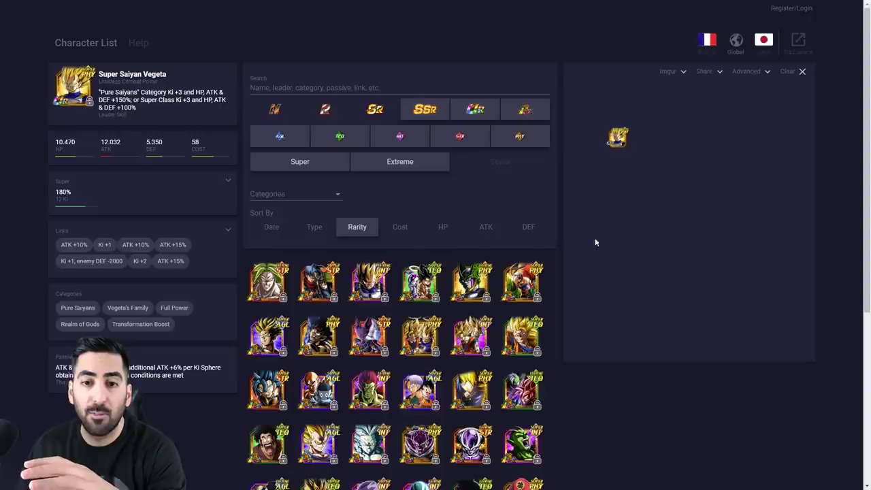
Add PHY Bardock to the link map alongside Super Saiyan Vegeta, and remove him again
scroll(401, 340, down, 1)
drag(318, 290, 742, 199)
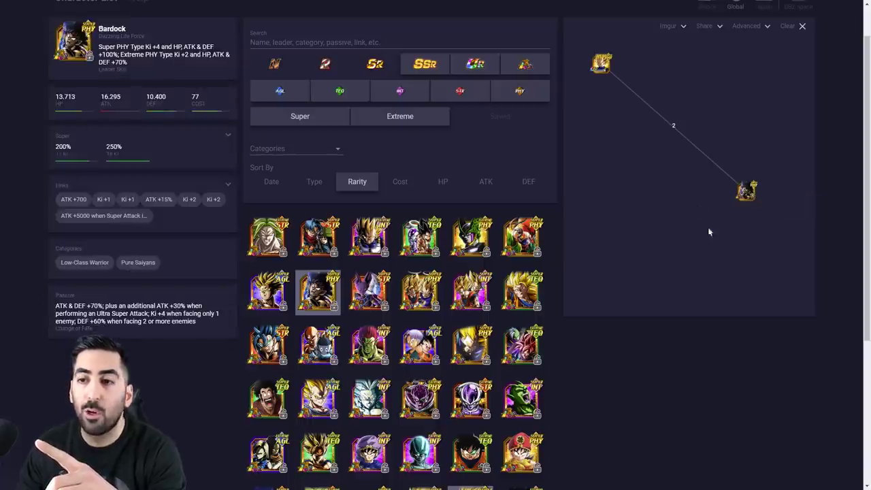
double_click(750, 196)
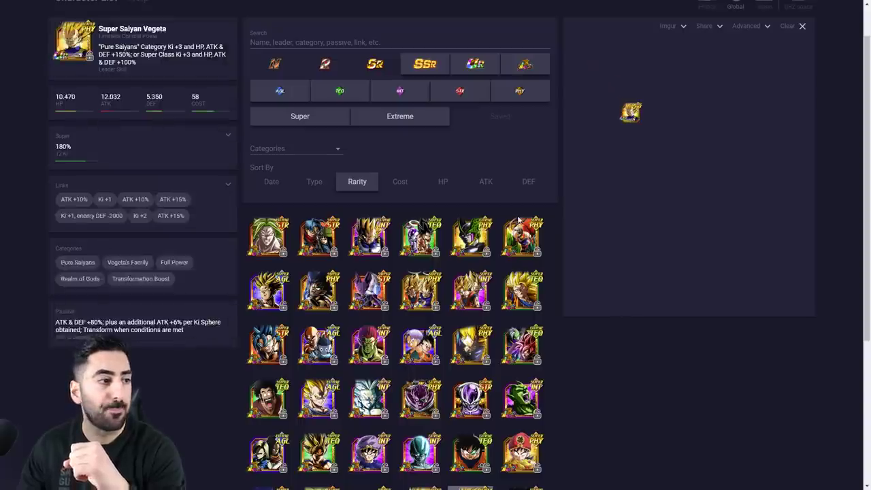
Filter the character list to the Pure Saiyans category
scroll(558, 189, up, 1)
click(297, 196)
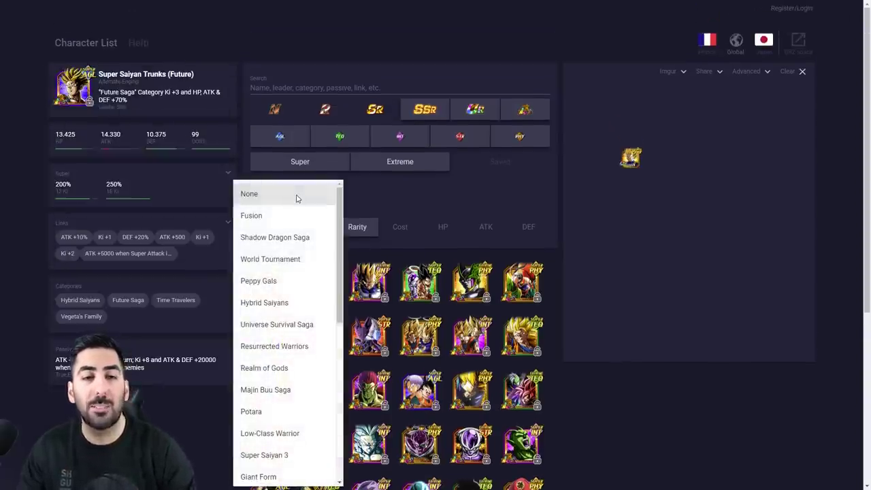
scroll(299, 330, down, 2)
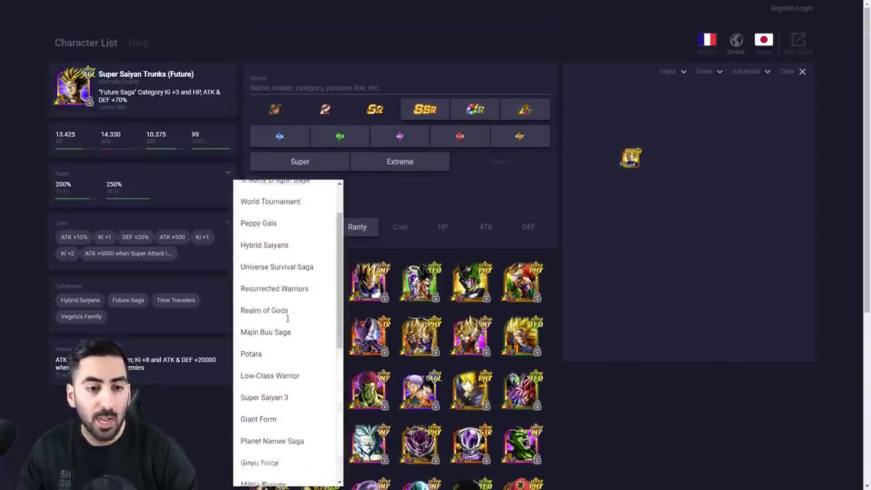
scroll(288, 344, down, 3)
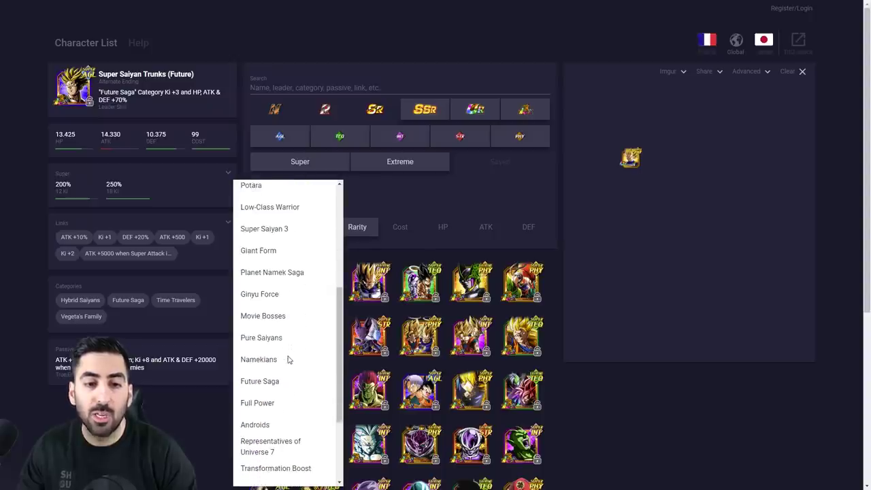
click(282, 338)
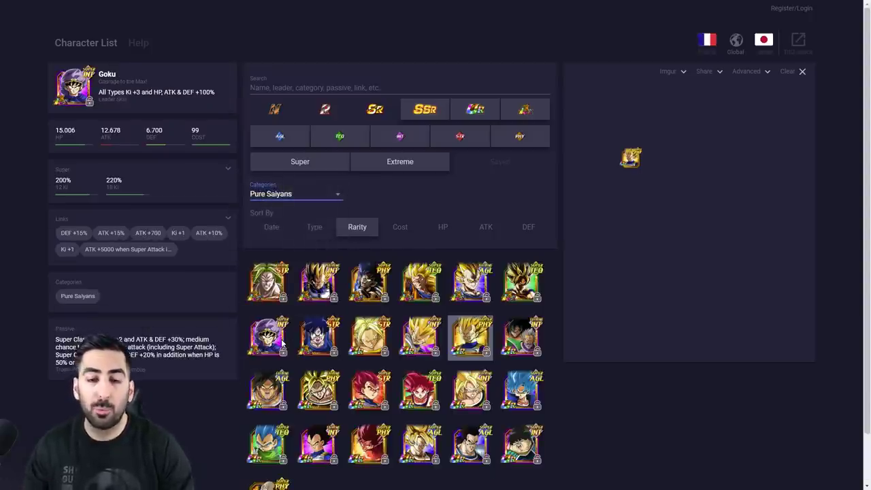
Nudge Super Saiyan Vegeta on the link map and expand his link skills to examine their names and effects
drag(630, 157, 621, 130)
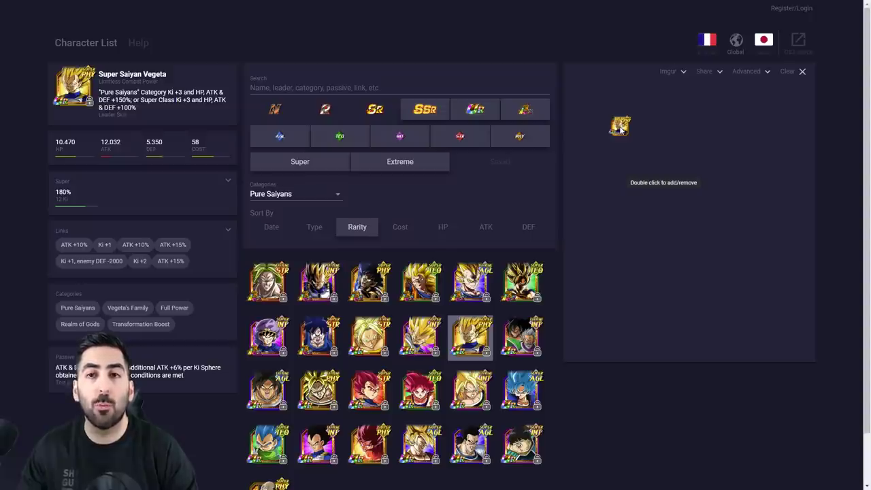
click(228, 231)
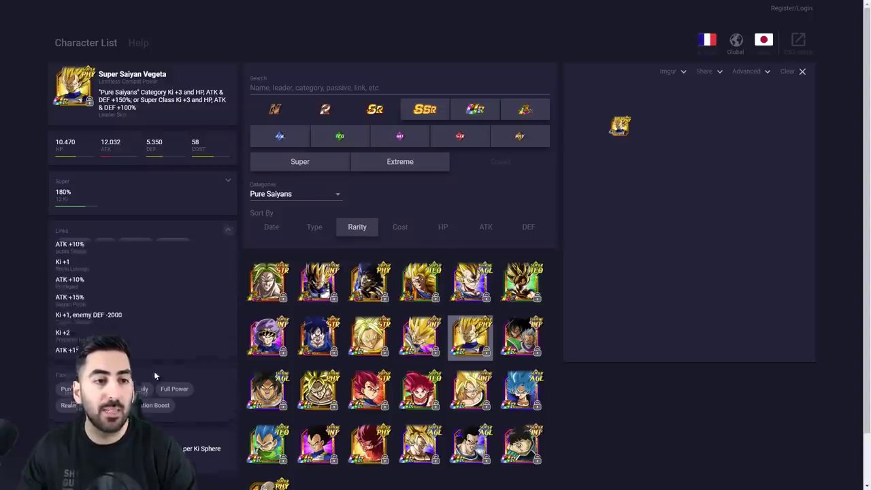
mouse_move(620, 128)
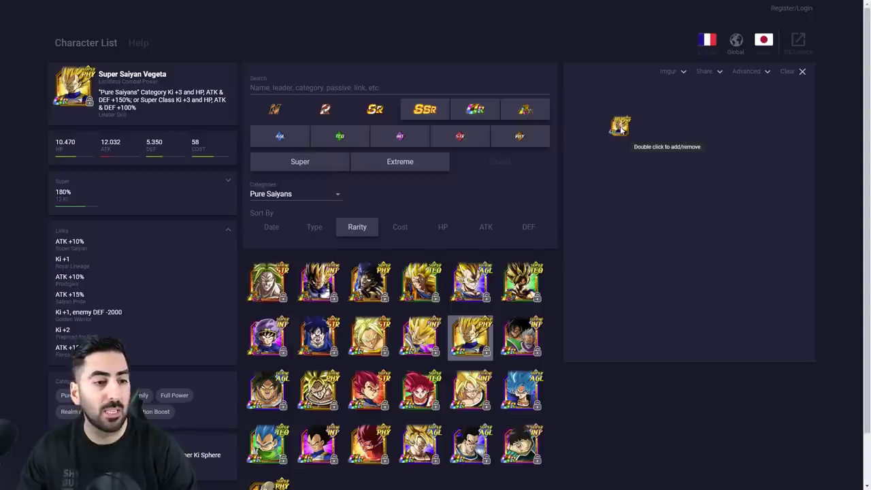
Add Legendary Super Saiyan Broly to the link map and place him level with Super Saiyan Vegeta on the opposite side
scroll(236, 244, down, 1)
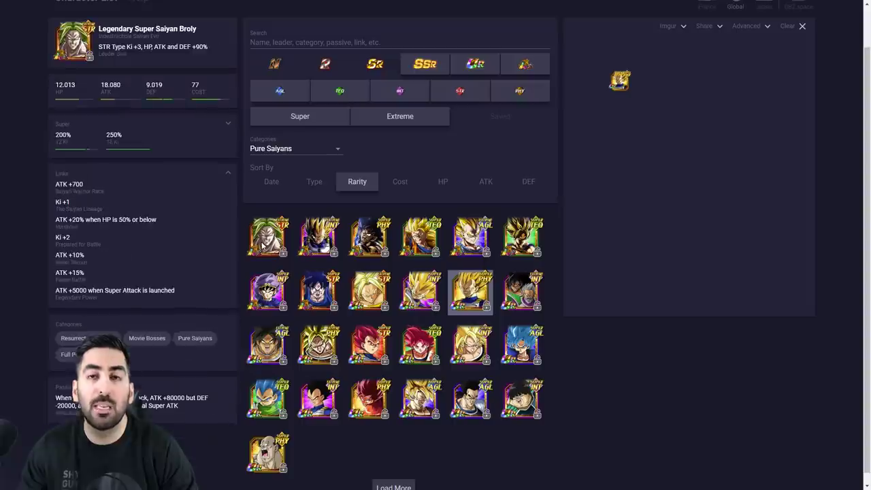
double_click(263, 246)
drag(685, 163, 760, 85)
mouse_move(722, 78)
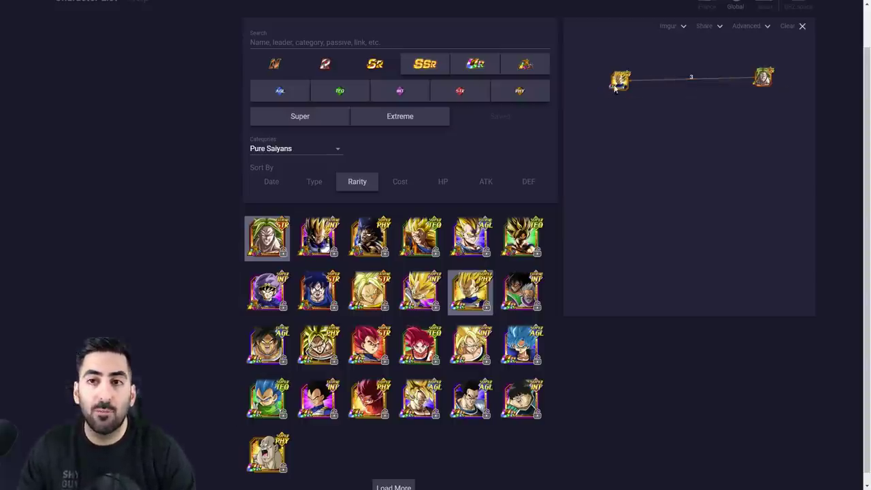
mouse_move(617, 82)
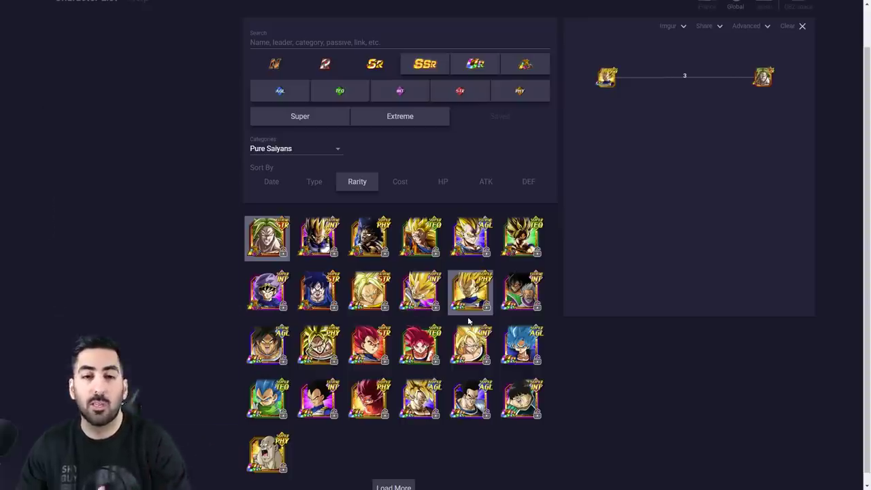
Shift Broly slightly lower and add INT Super Vegeta to the link map just above him
drag(762, 81, 773, 106)
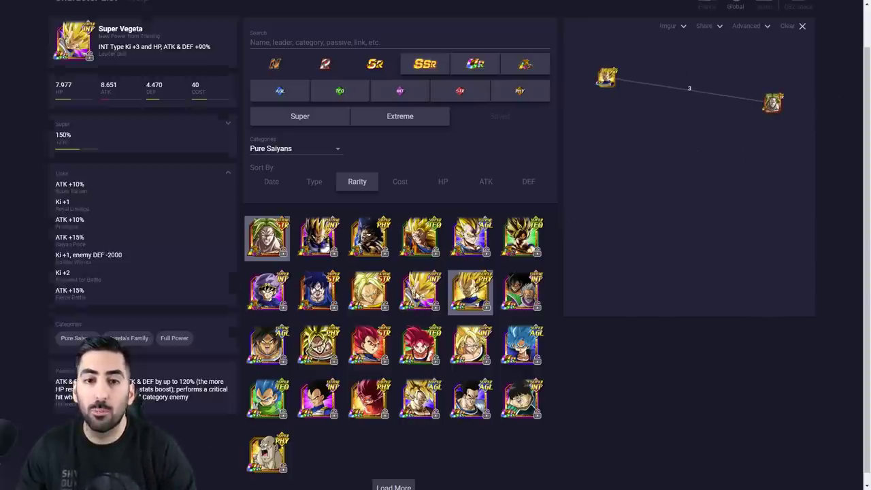
click(419, 291)
drag(703, 148, 775, 72)
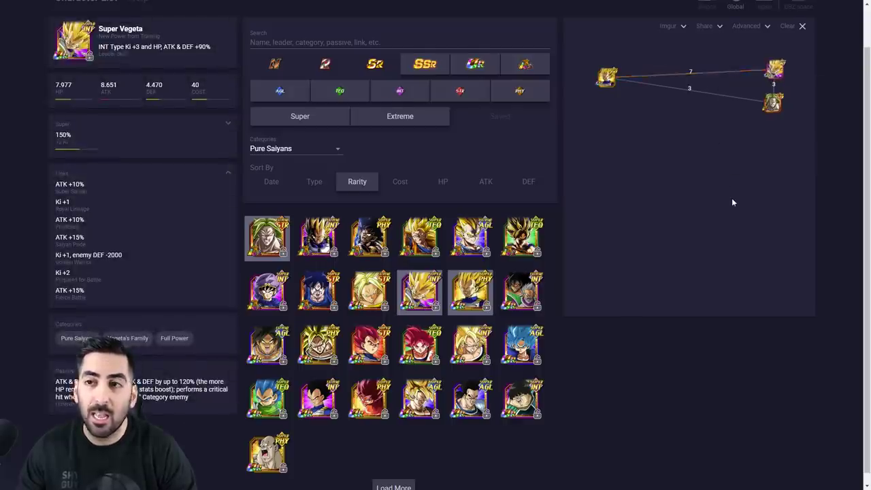
Clear the link map by removing Super Vegeta, Broly and Super Saiyan Vegeta one by one
scroll(732, 197, up, 1)
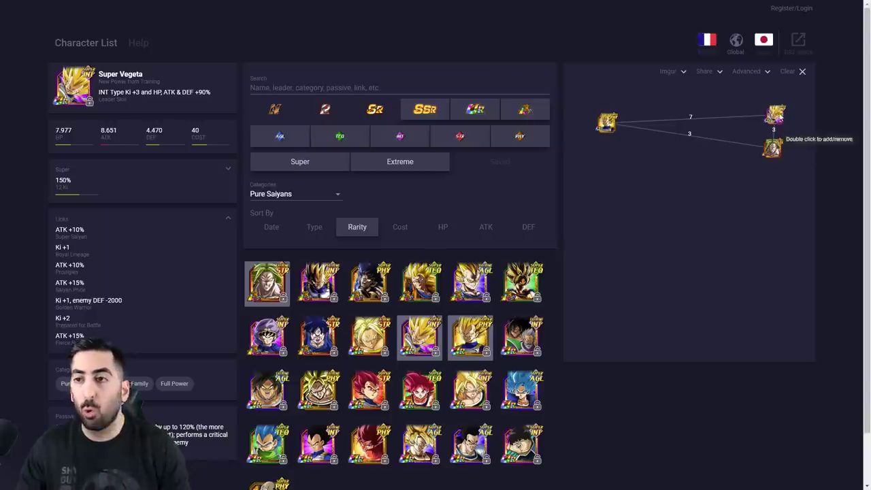
double_click(775, 114)
double_click(775, 149)
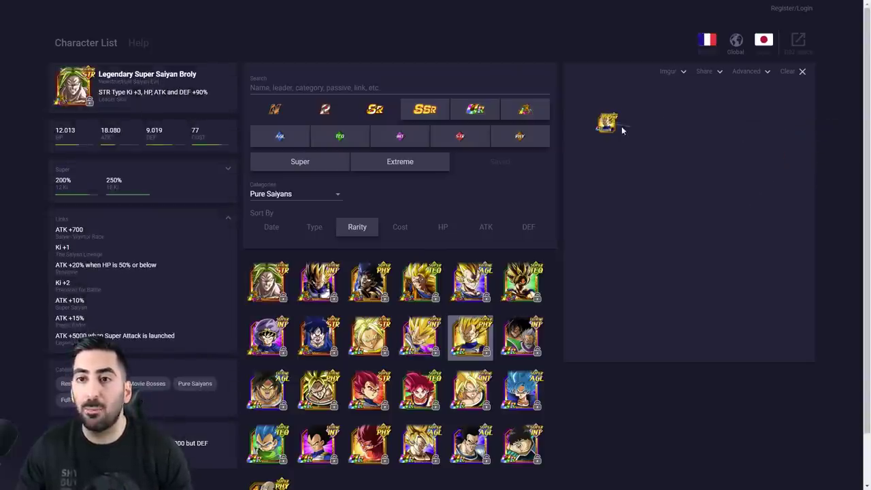
double_click(607, 123)
Enable Show all in the advanced link map options and set the minimum links to 6
click(744, 73)
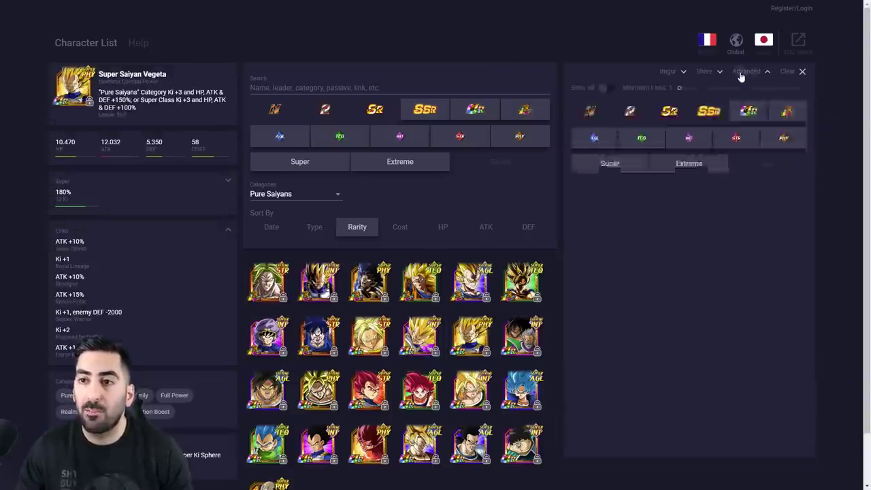
click(603, 90)
drag(679, 91, 774, 89)
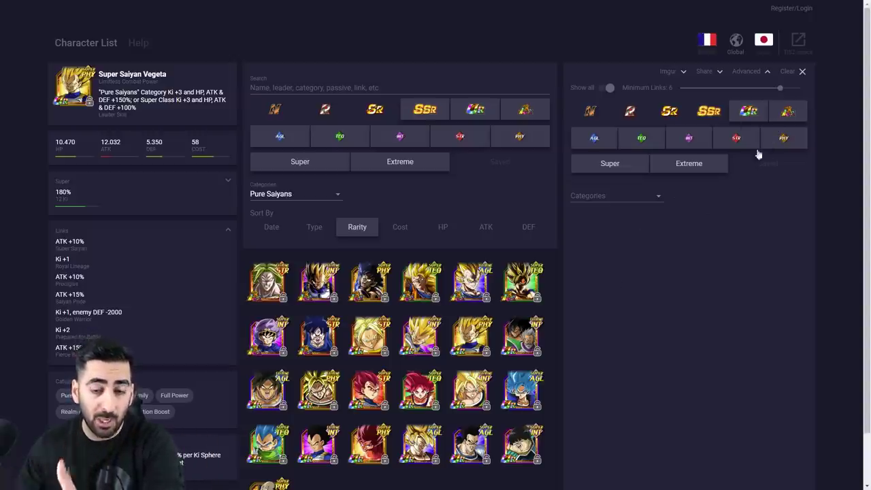
Add PHY Super Saiyan Vegeta to the link map, spread the linked characters apart, and lower the minimum links to 5
click(477, 337)
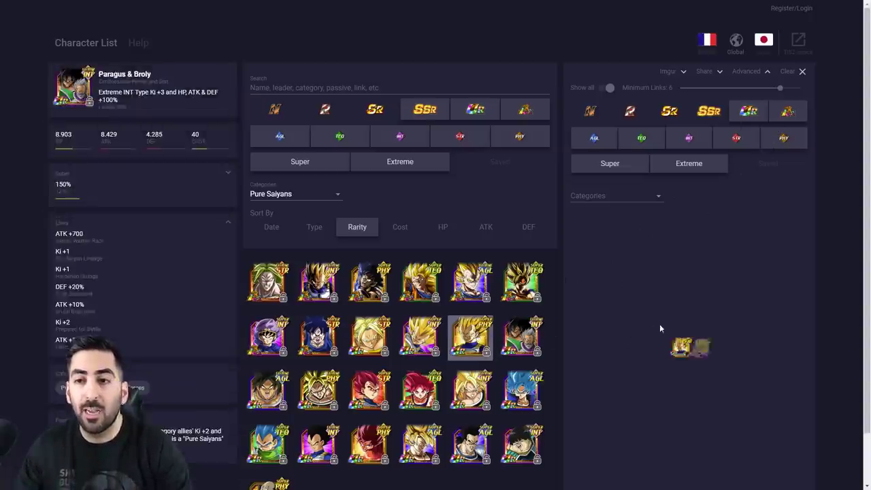
scroll(660, 325, down, 1)
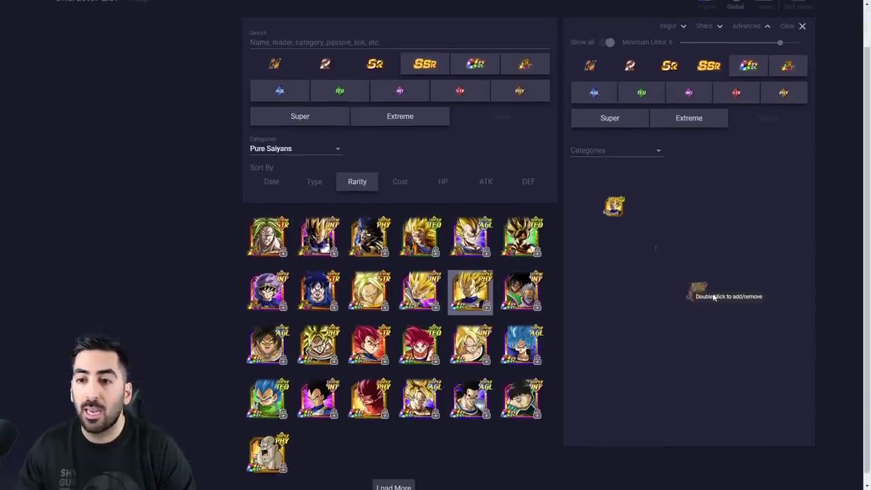
drag(699, 292, 768, 287)
drag(615, 206, 605, 199)
drag(753, 283, 756, 188)
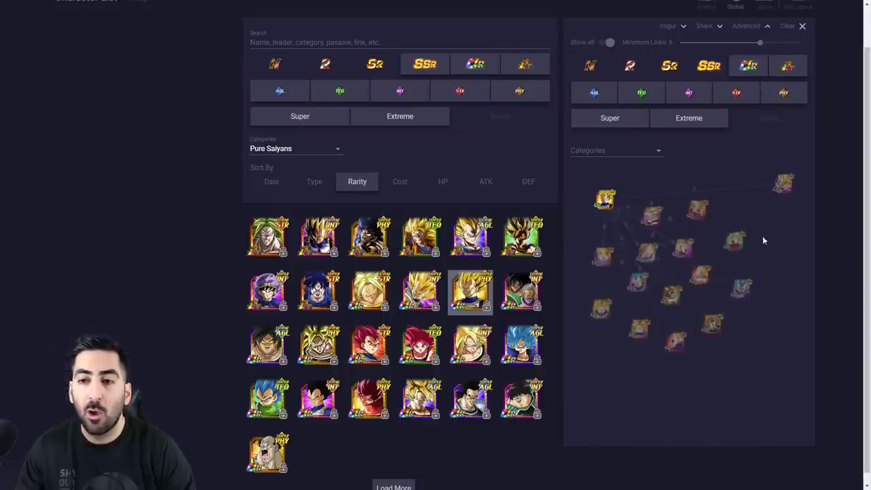
Turn off Show all for the link map and open the Imgur link options
click(607, 43)
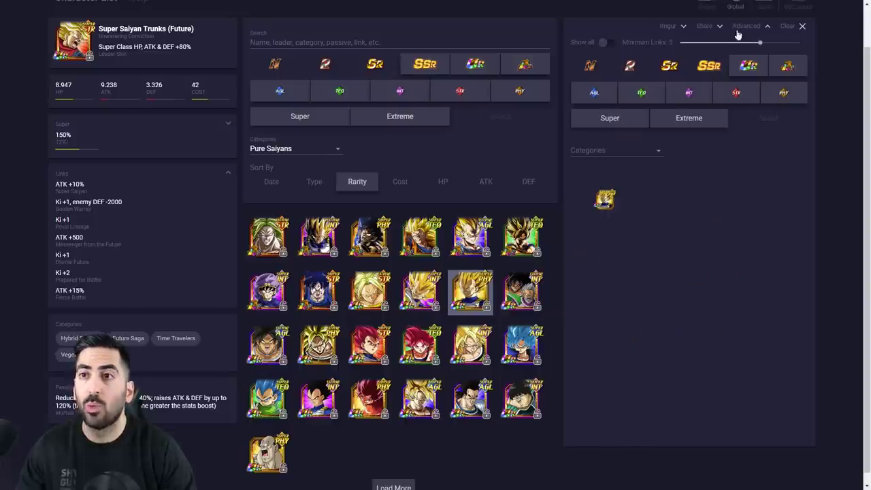
click(668, 27)
scroll(656, 303, up, 1)
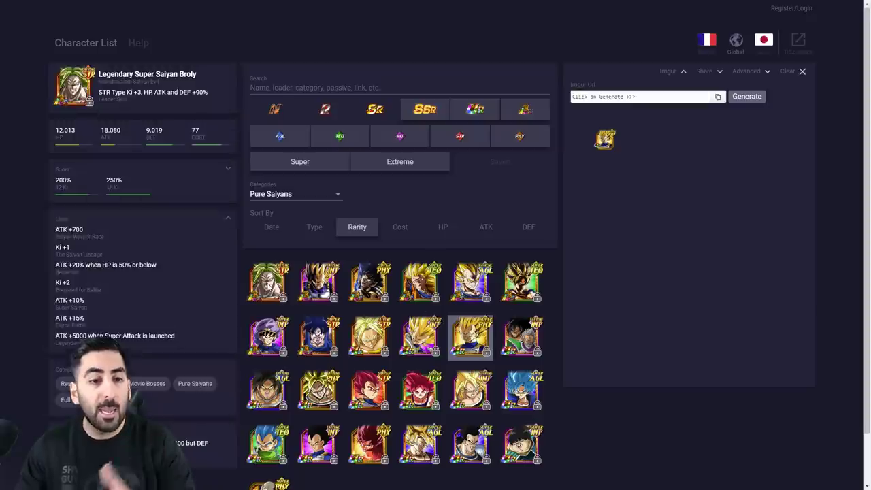
Add Legendary Super Saiyan Broly to the link map and position him across from Super Saiyan Vegeta
click(267, 284)
drag(678, 238, 779, 146)
drag(608, 141, 597, 162)
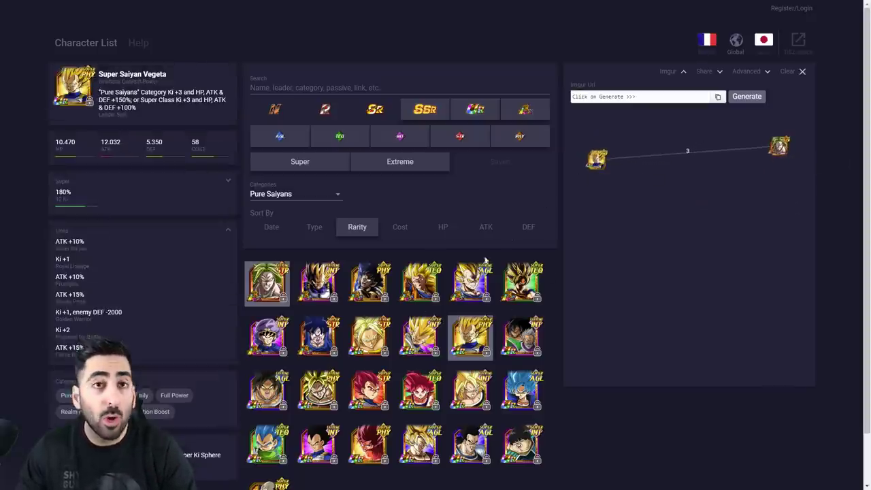
Add the INT character listed just before PHY Super Saiyan Vegeta to the link map, placing it above Broly
scroll(494, 251, down, 1)
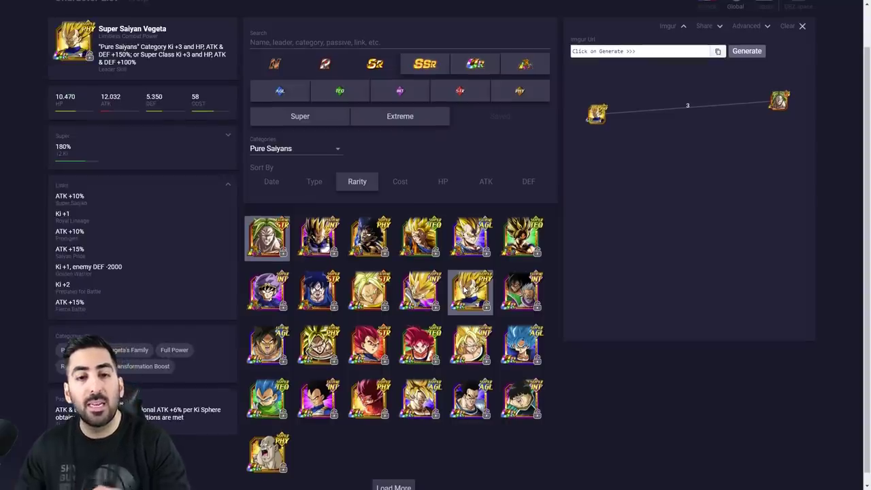
drag(421, 292, 770, 84)
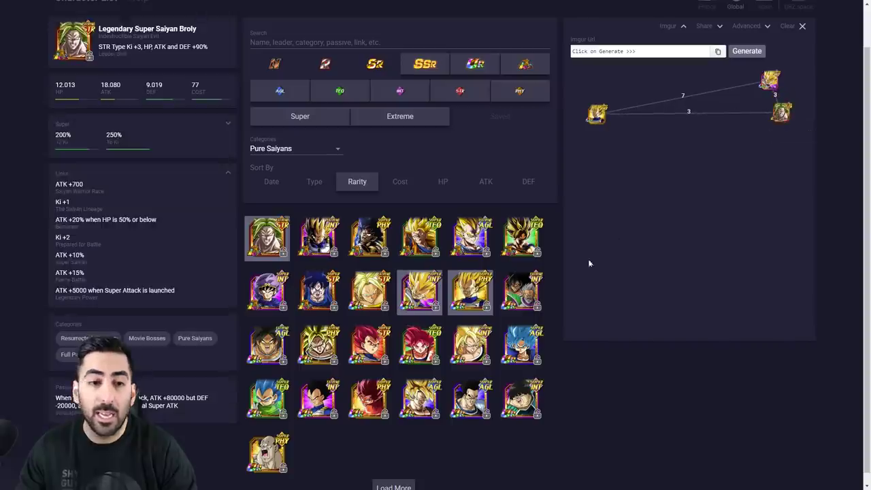
Load more characters and add AGL Super Saiyan God SS Vegeta to the link map just below Broly
click(393, 485)
scroll(292, 377, down, 3)
double_click(274, 369)
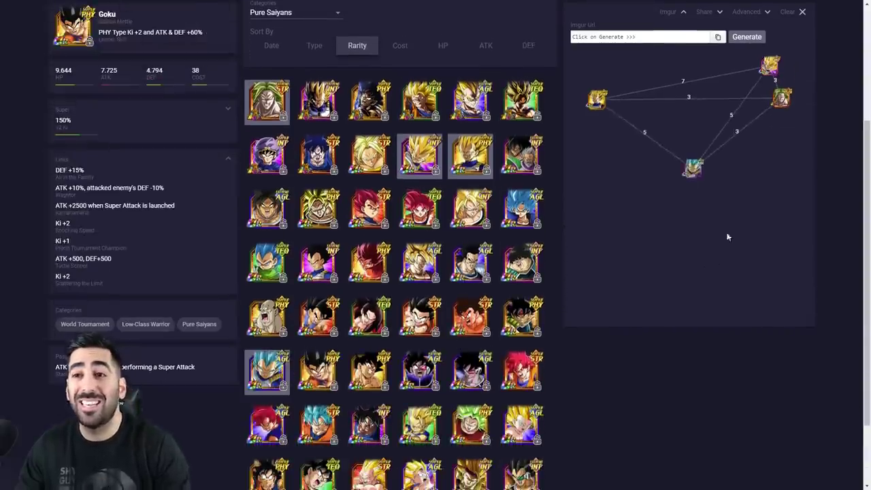
drag(703, 151, 767, 135)
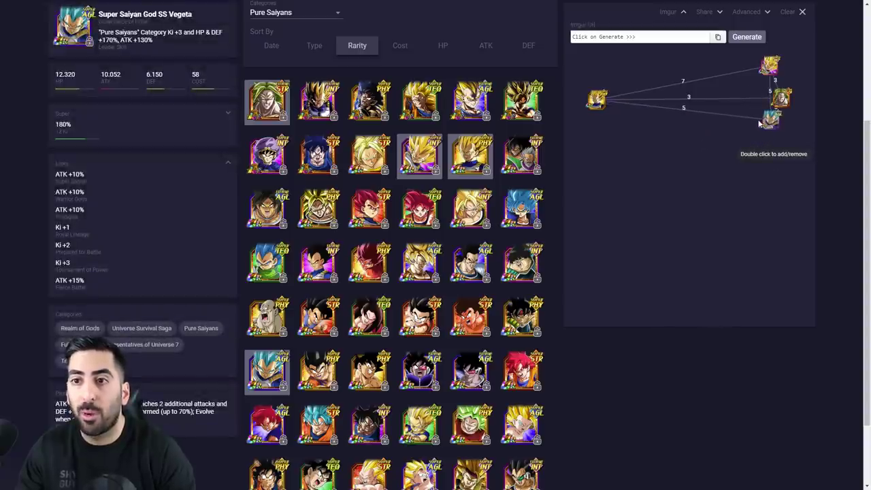
mouse_move(754, 123)
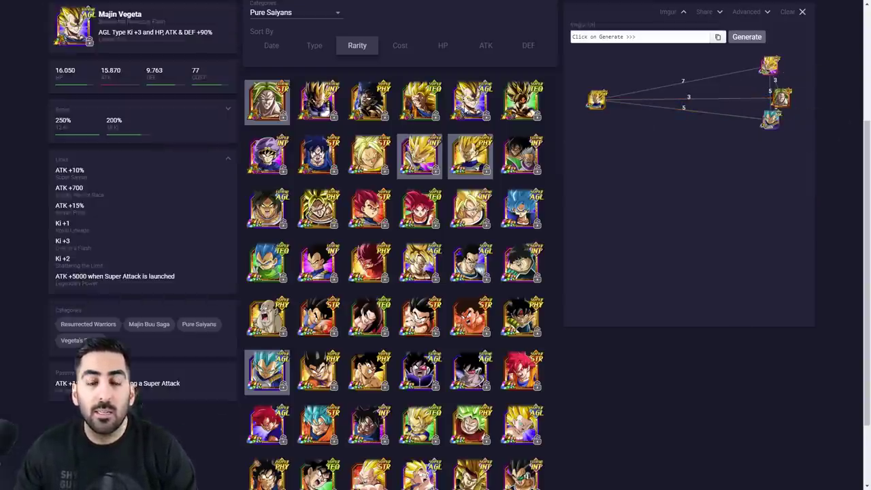
Add AGL Majin Vegeta and TEQ Super Saiyan 3 Goku to the link map, placing them opposite each other below the other characters
click(470, 100)
click(429, 109)
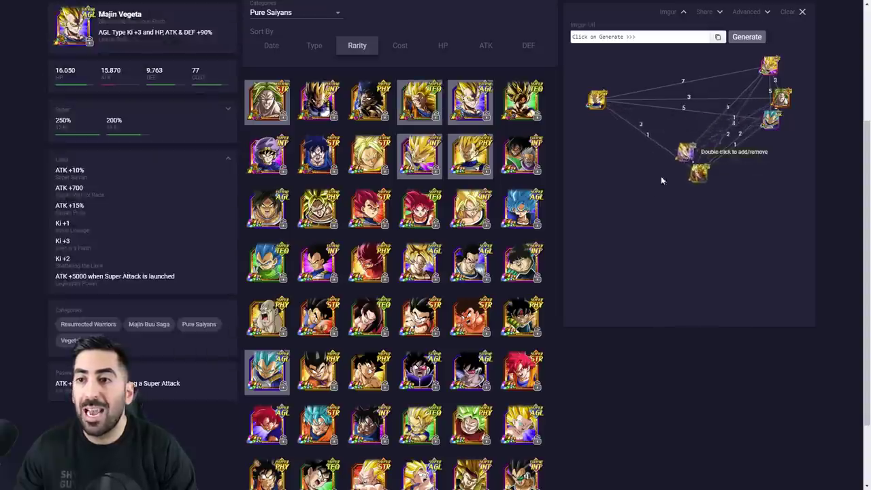
drag(705, 165, 772, 212)
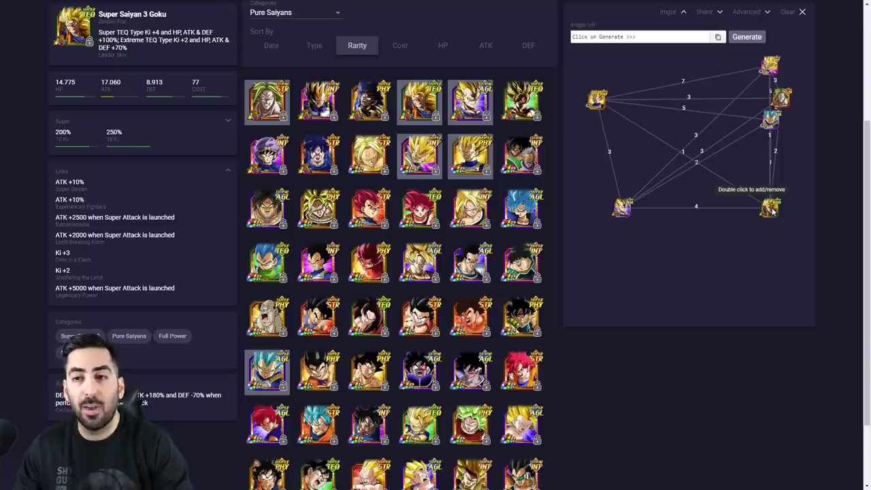
drag(625, 210, 621, 189)
drag(771, 207, 769, 193)
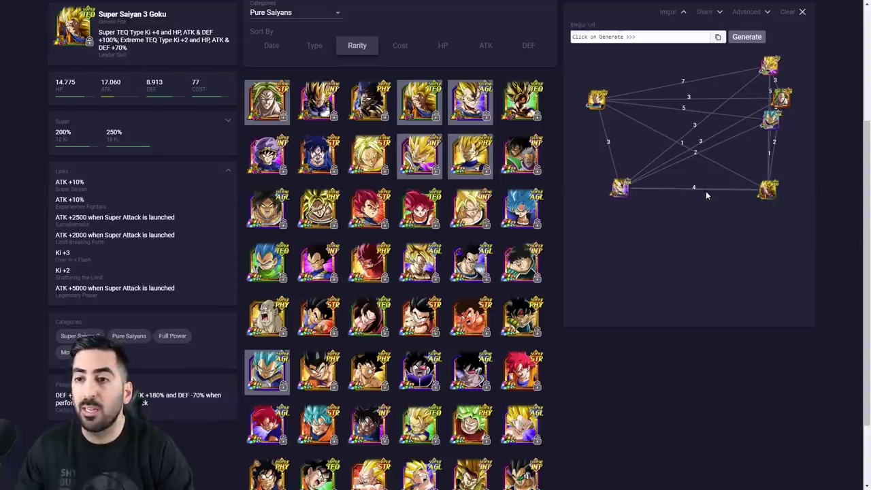
mouse_move(712, 194)
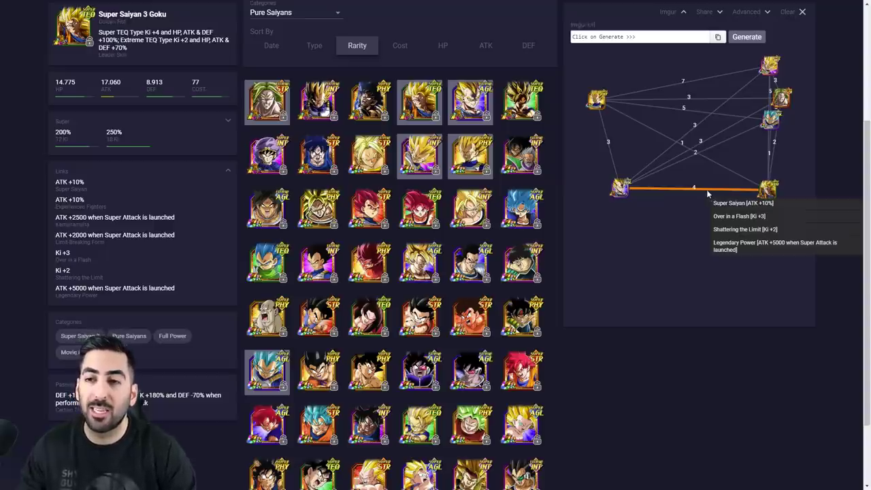
click(615, 183)
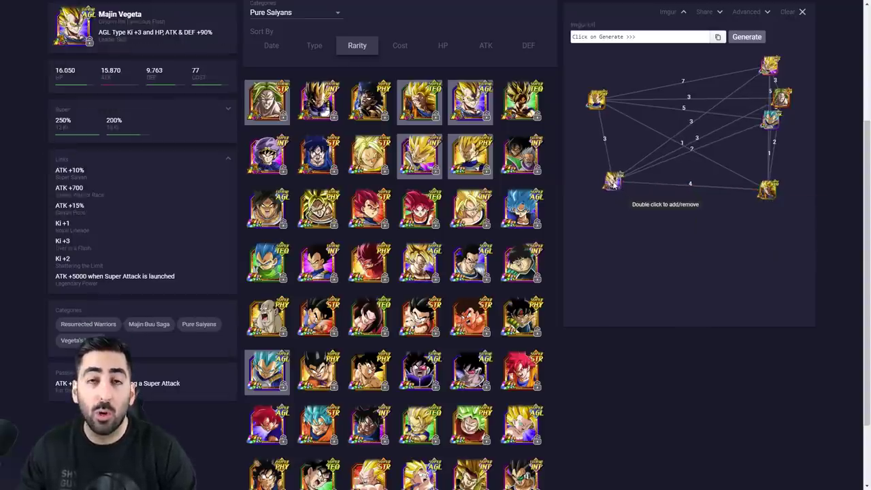
Try STR Goku (Kaioken) on the link map beneath Majin Vegeta and remove him again
mouse_move(470, 315)
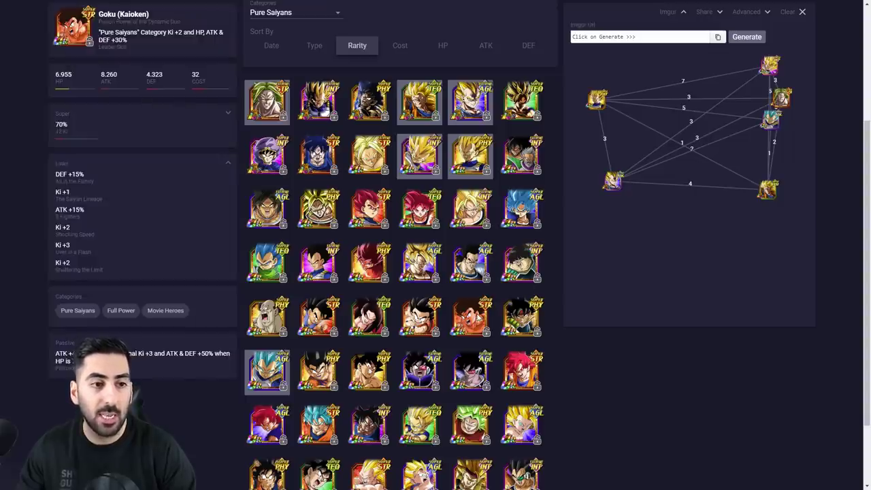
double_click(470, 315)
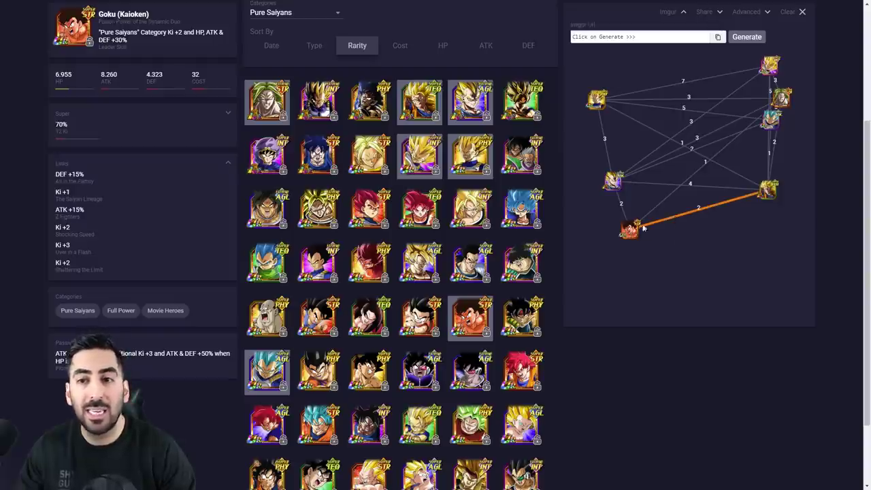
double_click(628, 228)
Remove the INT character and AGL Super Saiyan God SS Vegeta from the link map, arranging the remaining four characters in a rectangle
drag(598, 106, 601, 85)
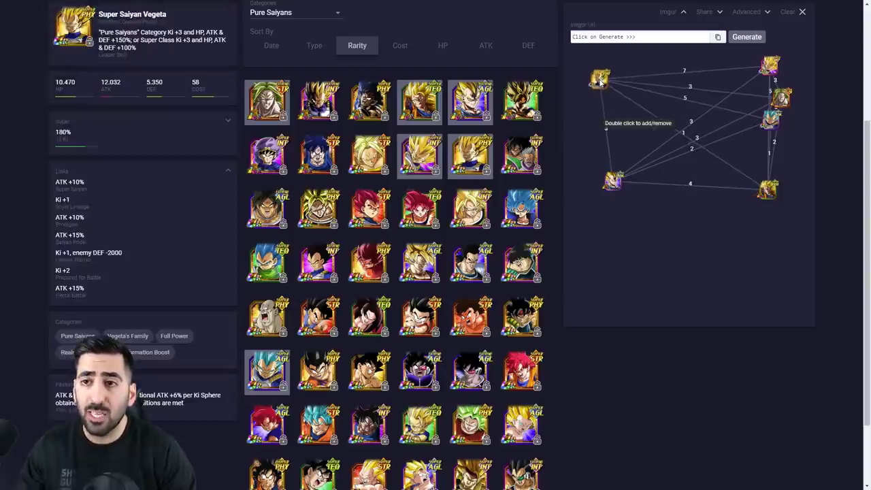
drag(769, 72, 756, 67)
drag(777, 103, 772, 75)
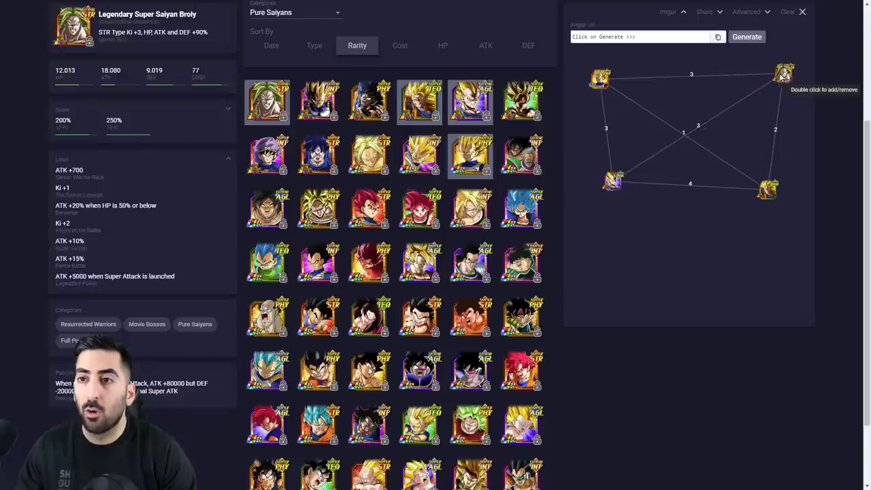
drag(767, 192, 767, 173)
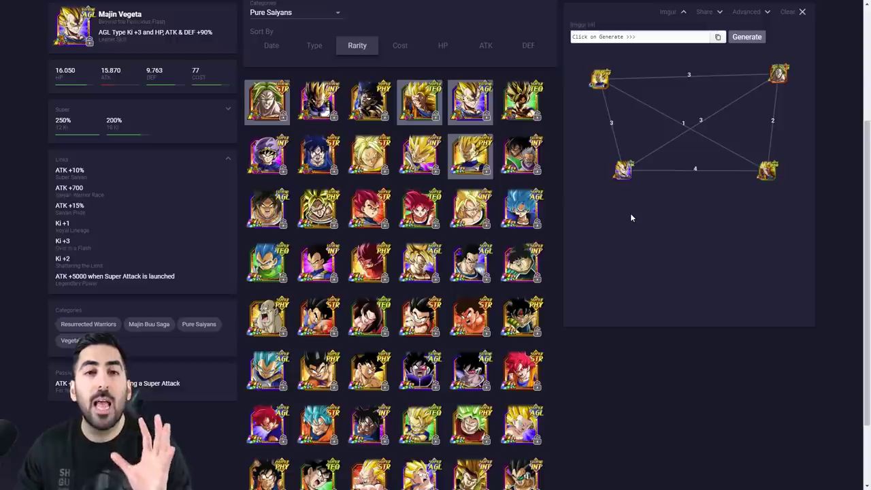
Try PHY Bardock on the link map between Majin Vegeta and Super Saiyan 3 Goku, compare his shared links, and remove him
click(369, 102)
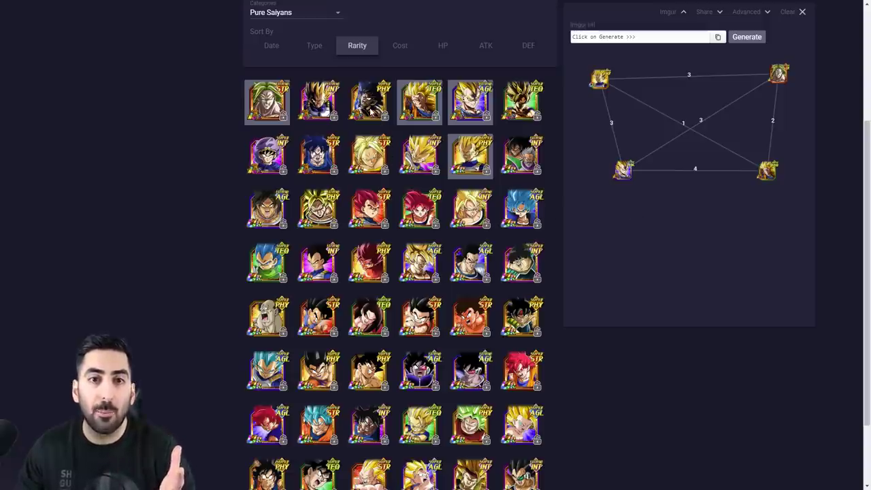
drag(725, 182, 784, 205)
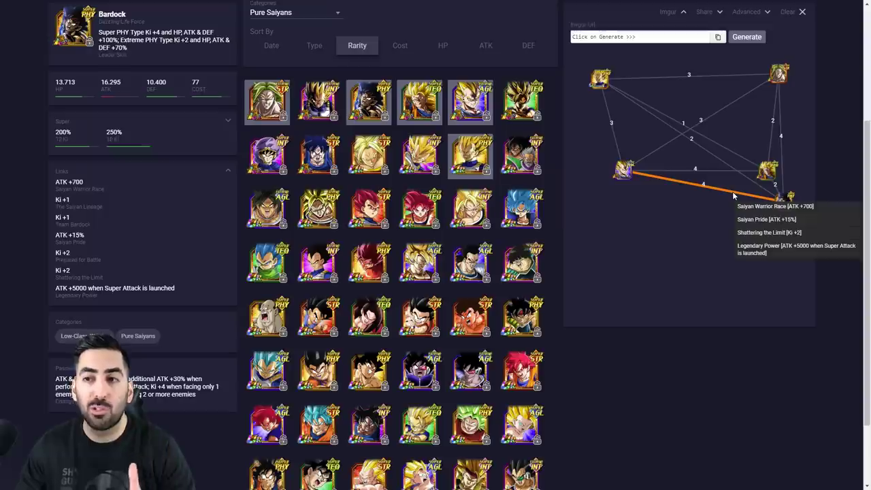
drag(783, 202, 711, 194)
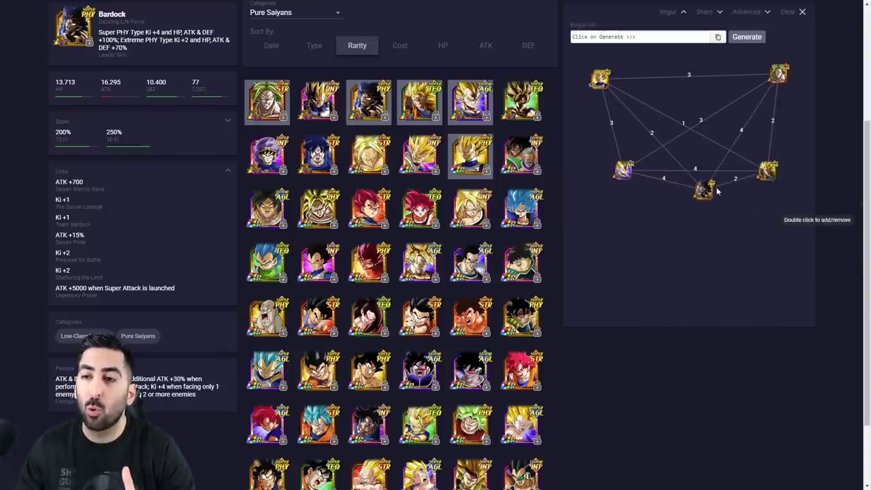
drag(708, 192, 768, 172)
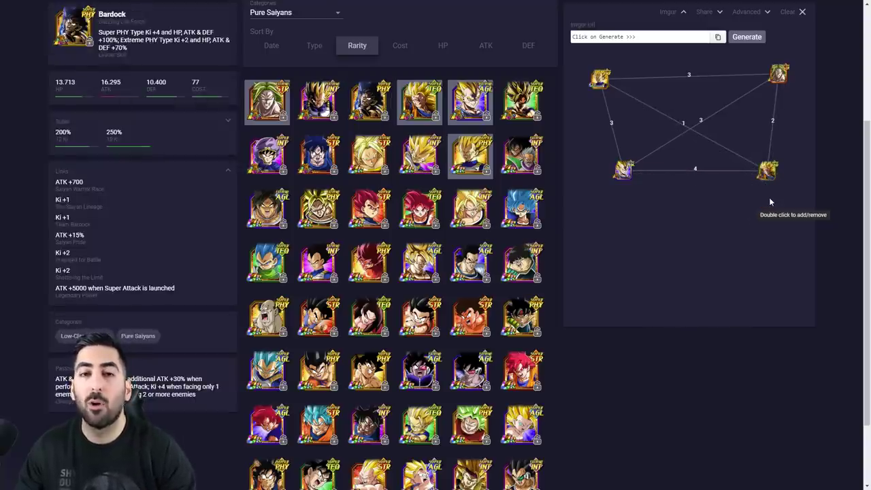
click(636, 177)
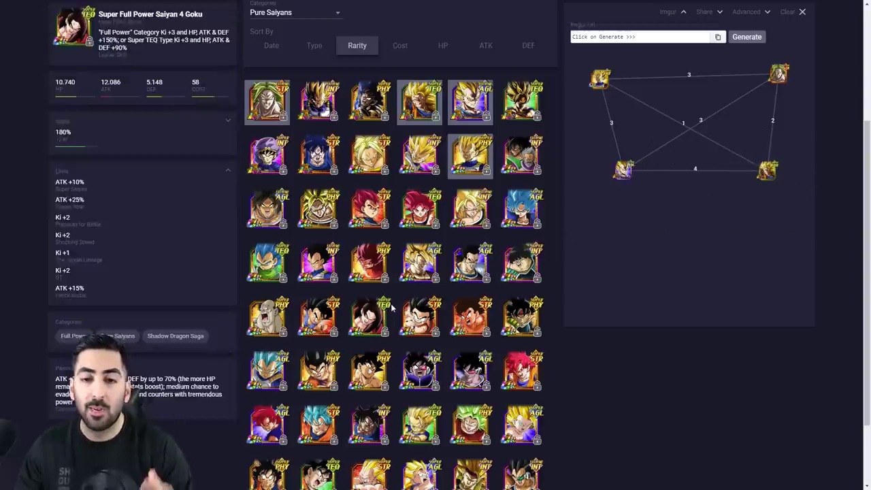
Try STR Super Saiyan God Vegeta on the link map below Super Saiyan 3 Goku, check his links with Majin Vegeta, and remove him
scroll(392, 308, down, 1)
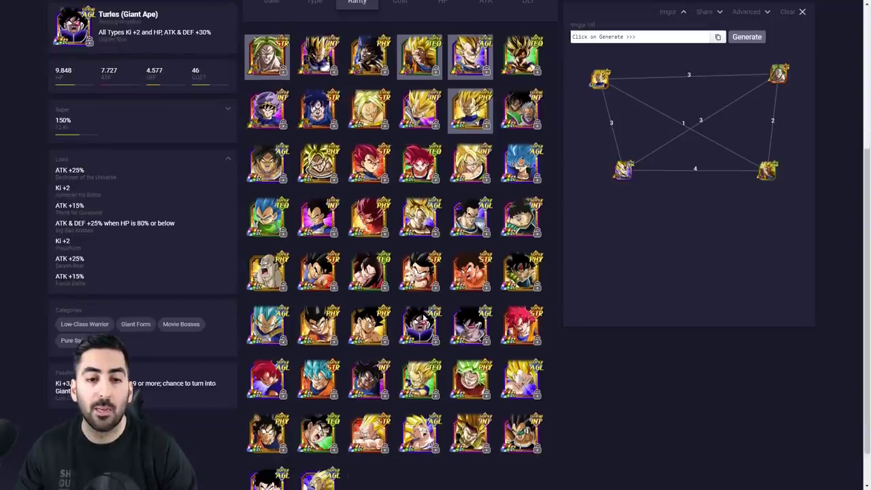
scroll(458, 325, up, 1)
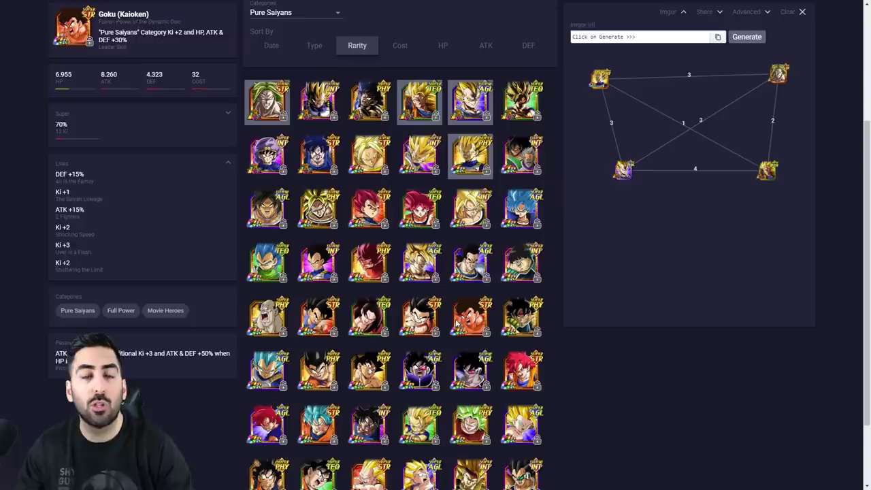
drag(369, 210, 772, 198)
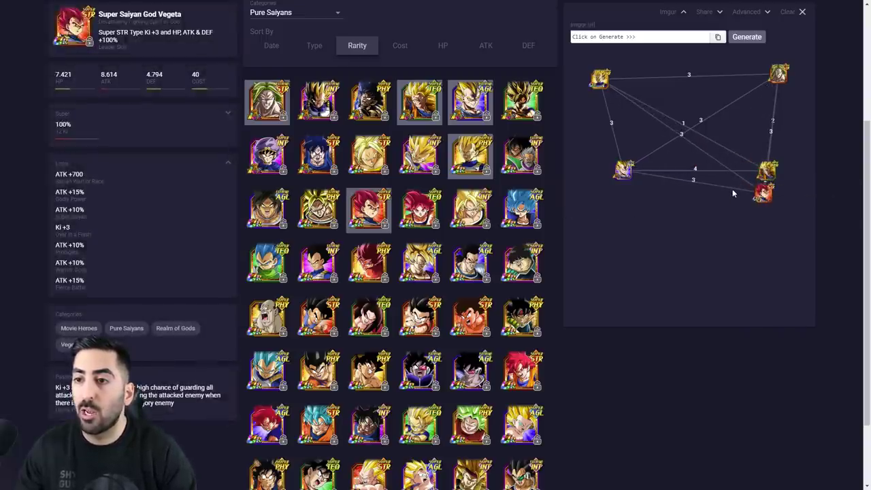
mouse_move(734, 193)
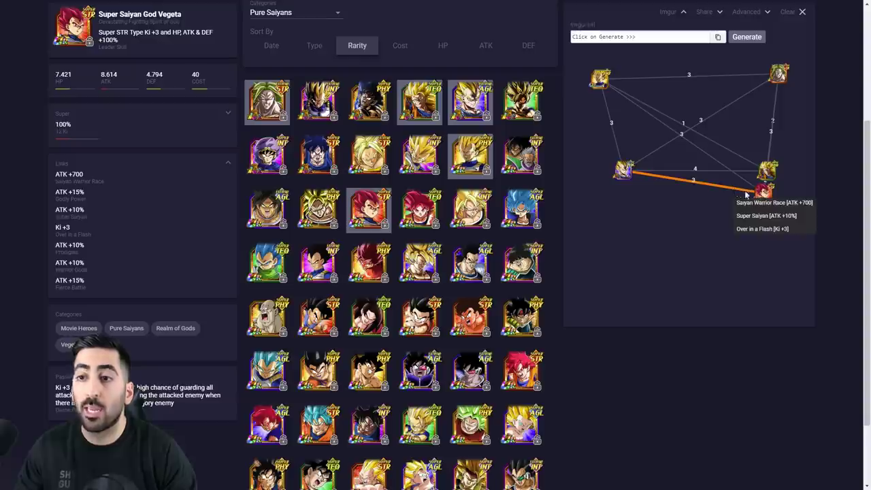
double_click(763, 191)
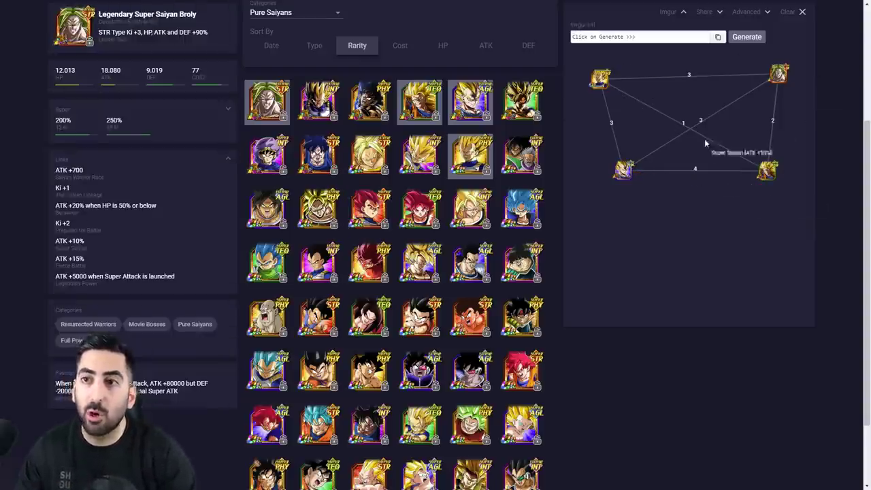
Add the AGL character listed after Turles (Giant Ape) and the INT one after PHY Super Saiyan Vegeta to the link map's lower corners
drag(600, 81, 602, 71)
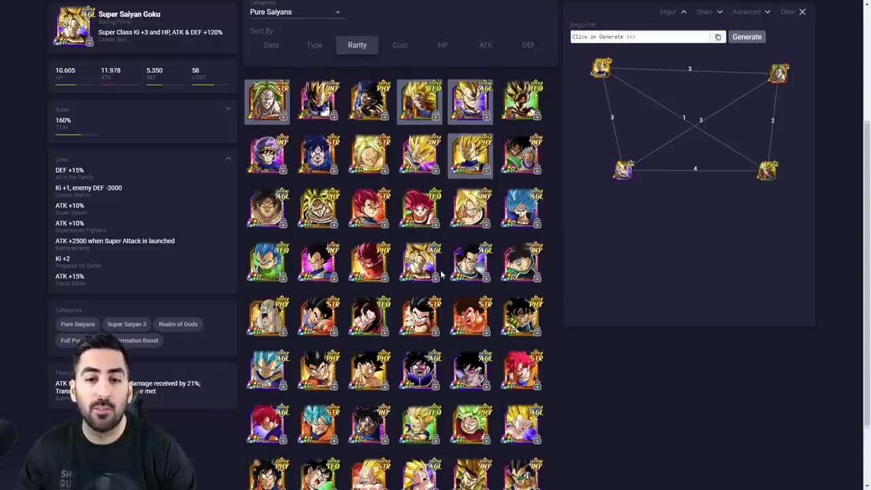
scroll(442, 274, down, 3)
drag(473, 282, 798, 290)
drag(522, 65, 598, 251)
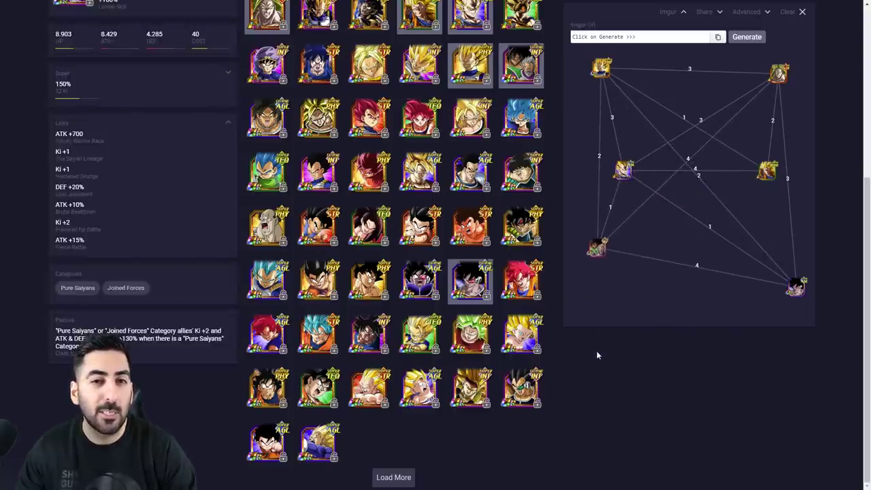
Load two more batches of Pure Saiyans characters in the list
click(397, 478)
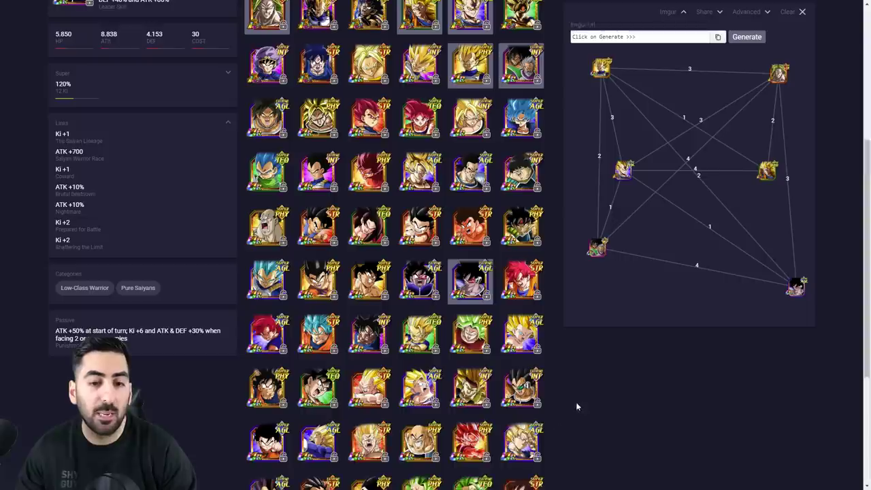
scroll(501, 360, down, 2)
scroll(468, 395, down, 2)
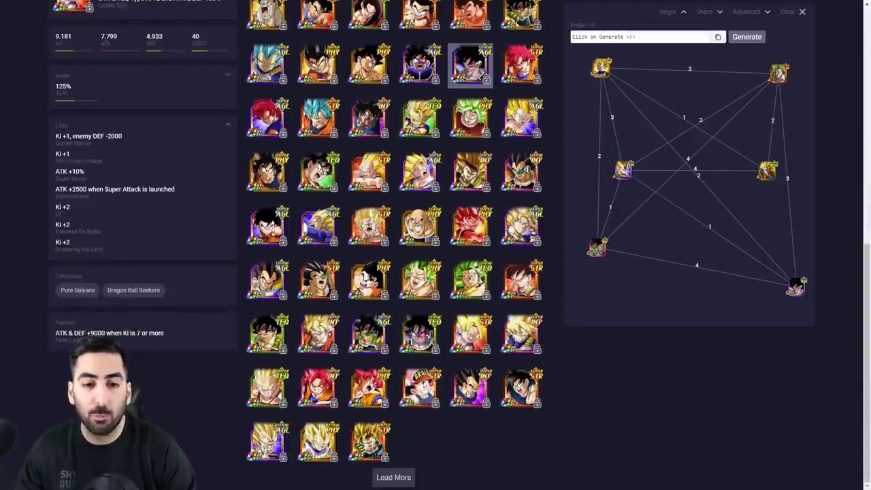
click(400, 479)
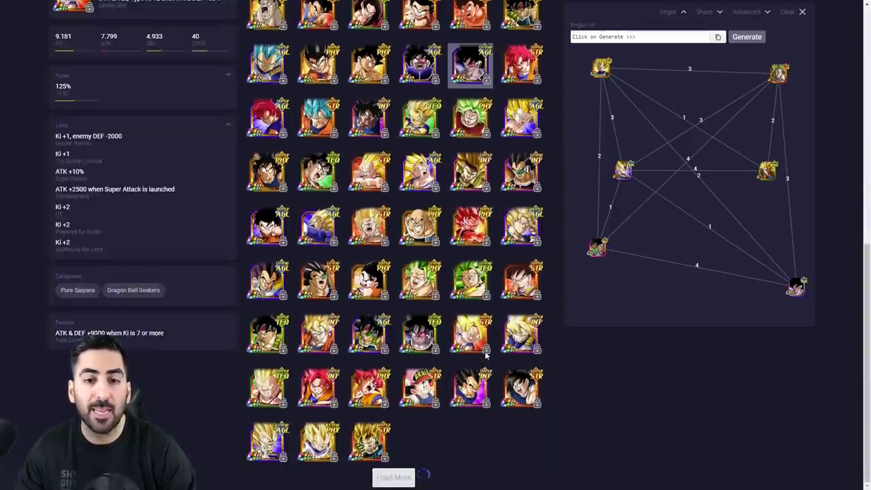
Try the INT character from the Super Saiyan 3 and Time Travelers categories on the link map, compare its links, and remove it
drag(692, 175, 607, 279)
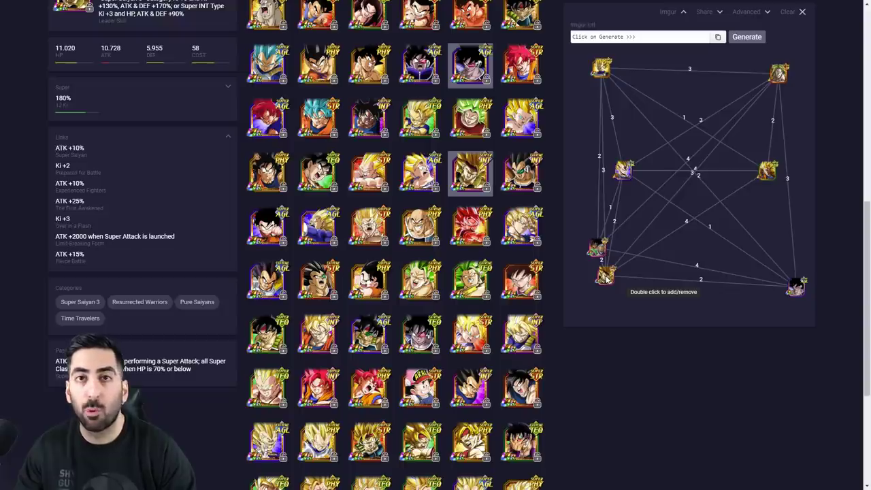
drag(607, 278, 631, 303)
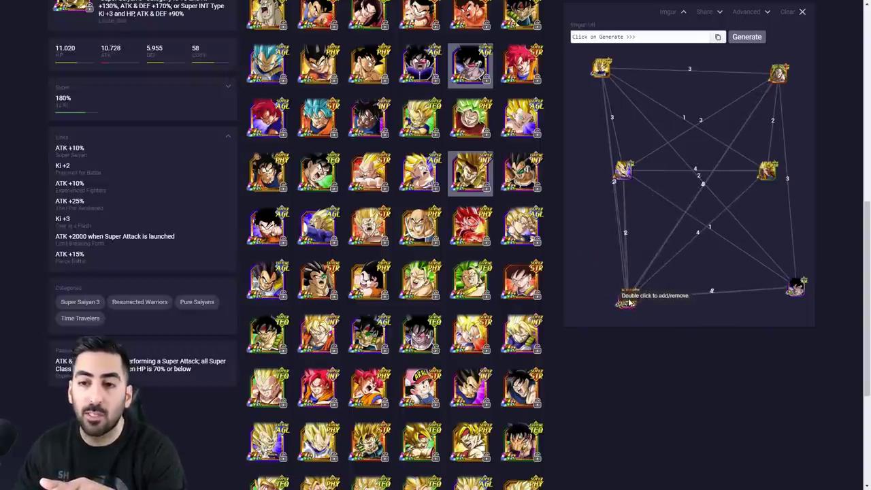
drag(628, 303, 589, 243)
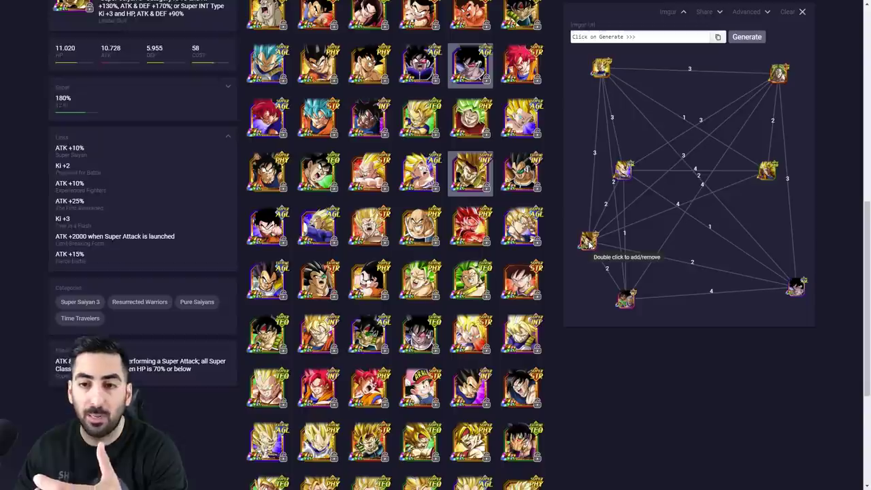
double_click(620, 295)
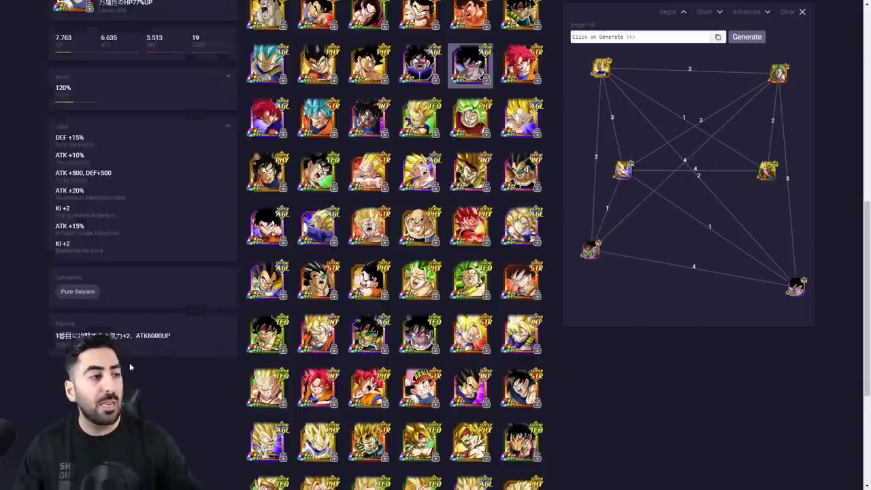
scroll(566, 398, up, 10)
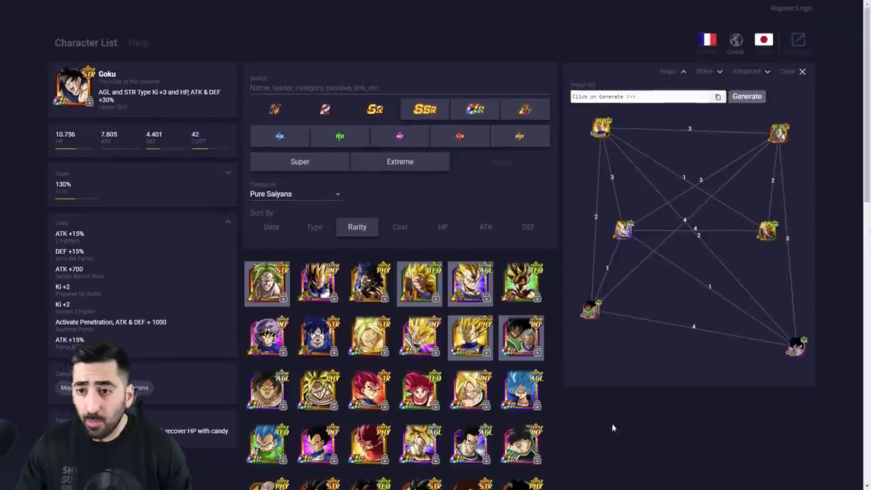
Arrange the six characters in a ring on the link map, with Super Saiyan Vegeta and Legendary Super Saiyan Broly side by side on top
key(ctrl+plus)
key(ctrl+plus)
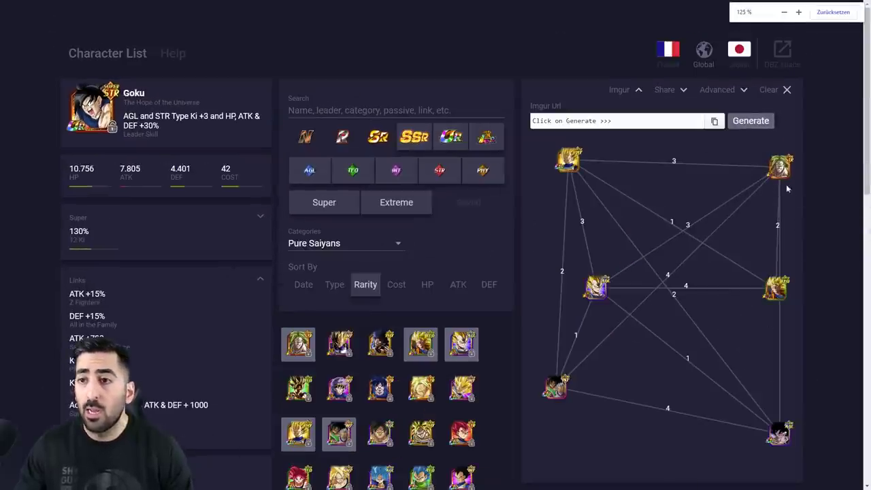
drag(776, 168, 712, 170)
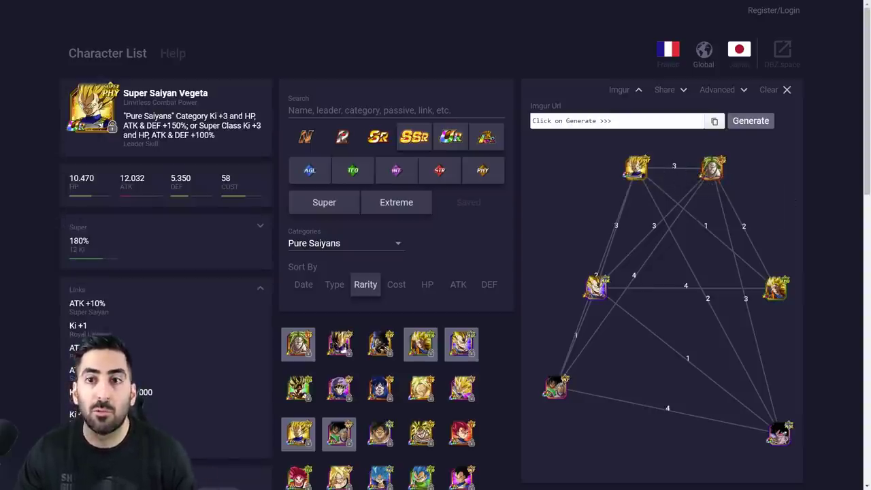
drag(601, 292, 576, 243)
drag(767, 269, 757, 240)
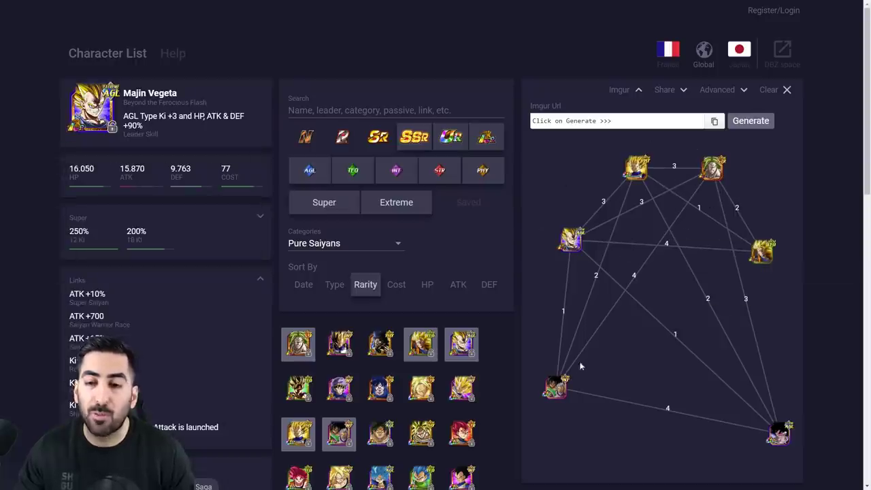
mouse_move(555, 392)
mouse_down()
mouse_move(579, 359)
mouse_move(567, 381)
mouse_up()
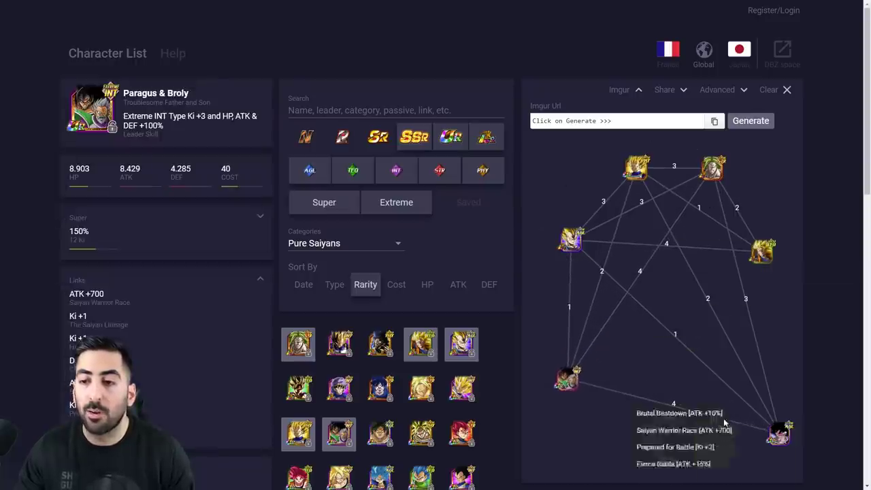
mouse_move(780, 435)
mouse_down()
mouse_move(768, 372)
mouse_move(779, 425)
mouse_up()
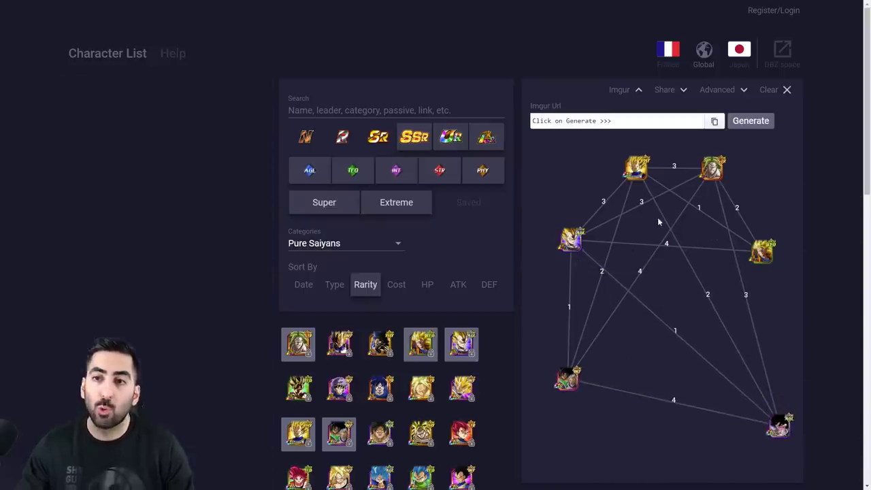
Examine the shared links on the rearranged map, including the link between Majin Vegeta and Turles
key(ctrl+minus)
key(ctrl+minus)
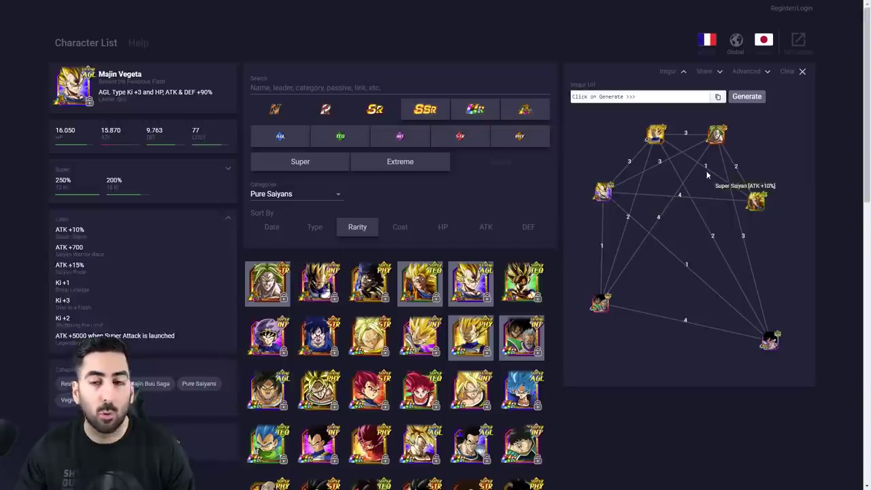
mouse_move(696, 192)
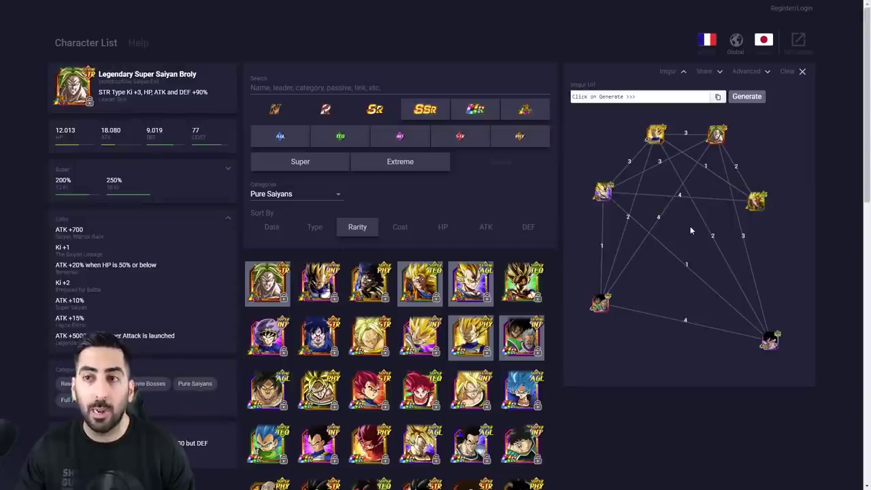
click(670, 256)
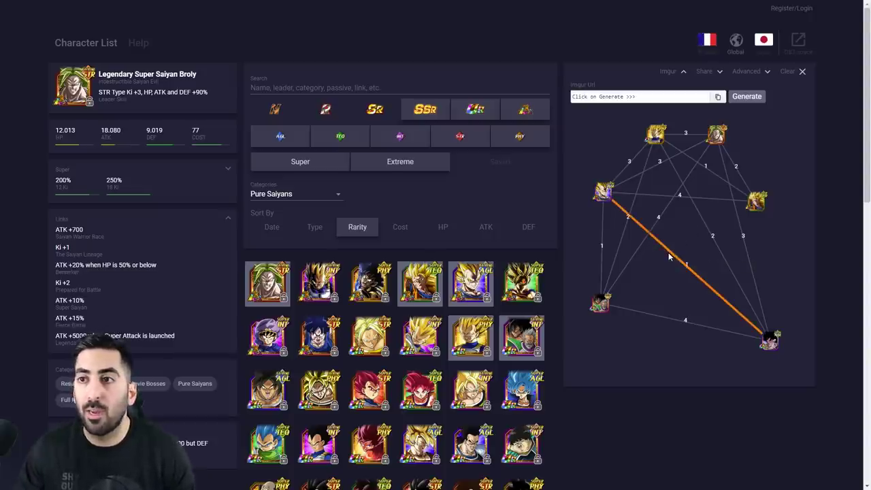
key(ctrl+minus)
key(ctrl+plus)
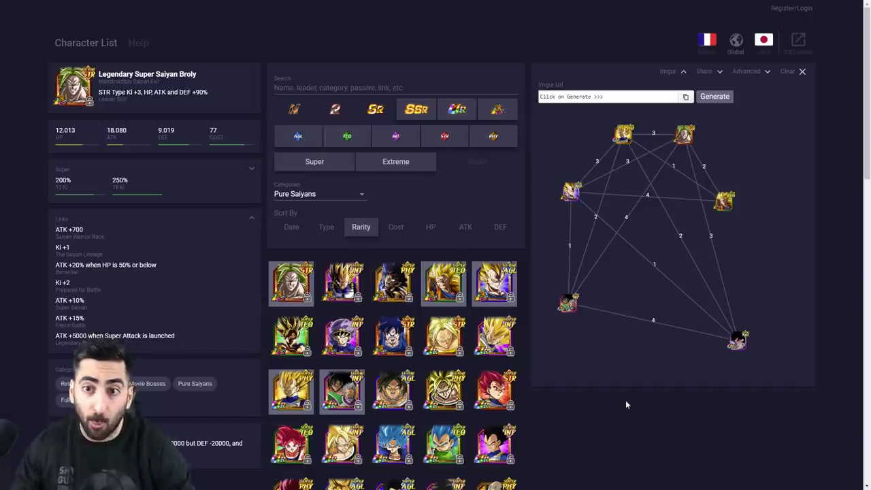
key(ctrl+plus)
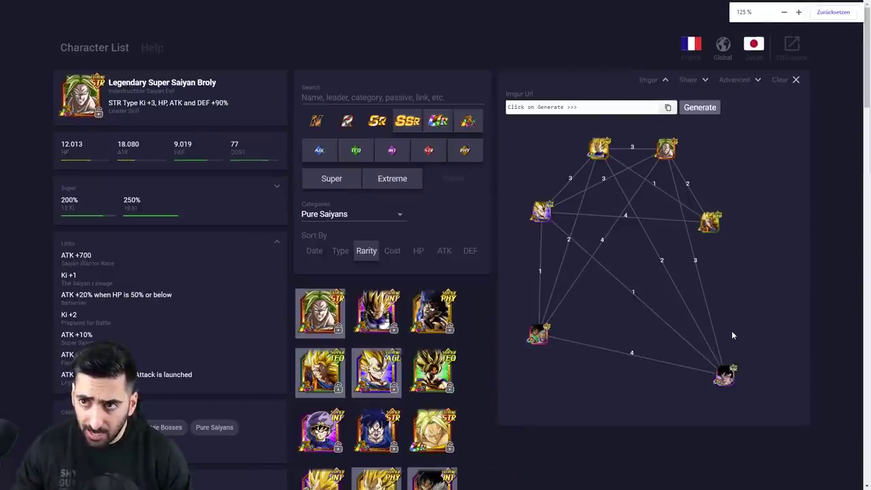
key(ctrl+plus)
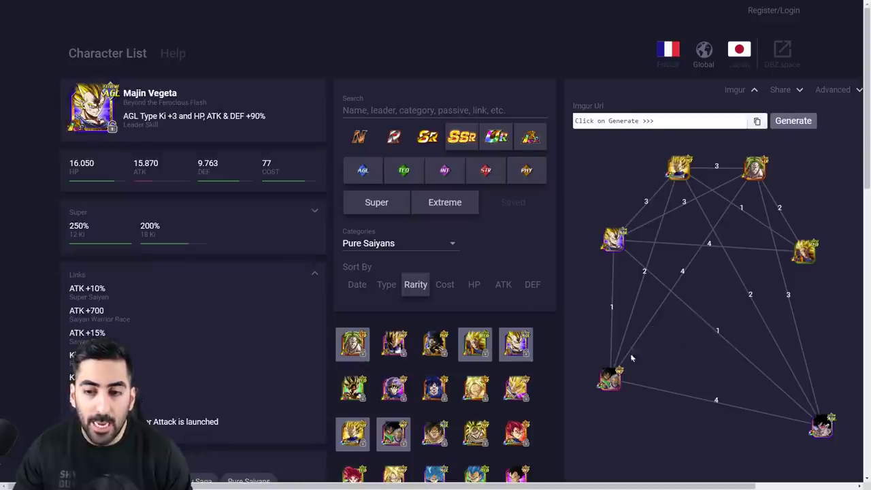
Check the details and links of Turles and of Paragus & Broly on the link map
mouse_move(817, 425)
mouse_down()
mouse_move(821, 412)
mouse_move(819, 427)
mouse_up()
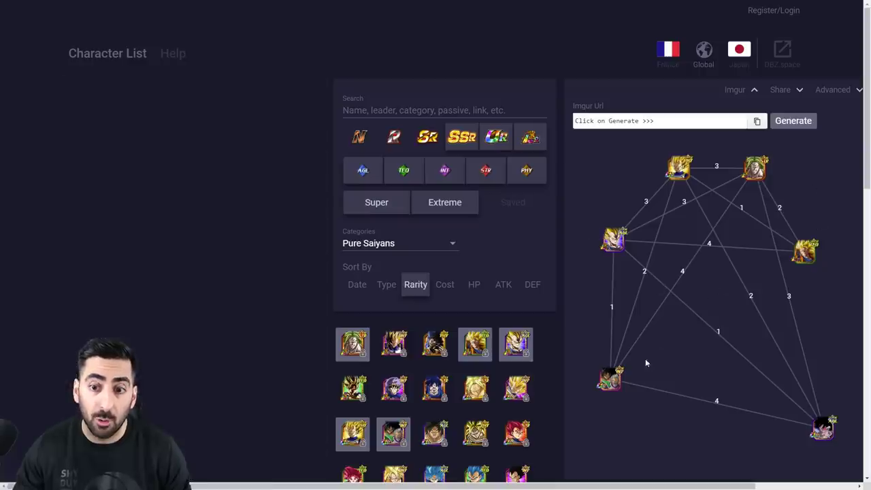
click(611, 376)
key(ctrl+plus)
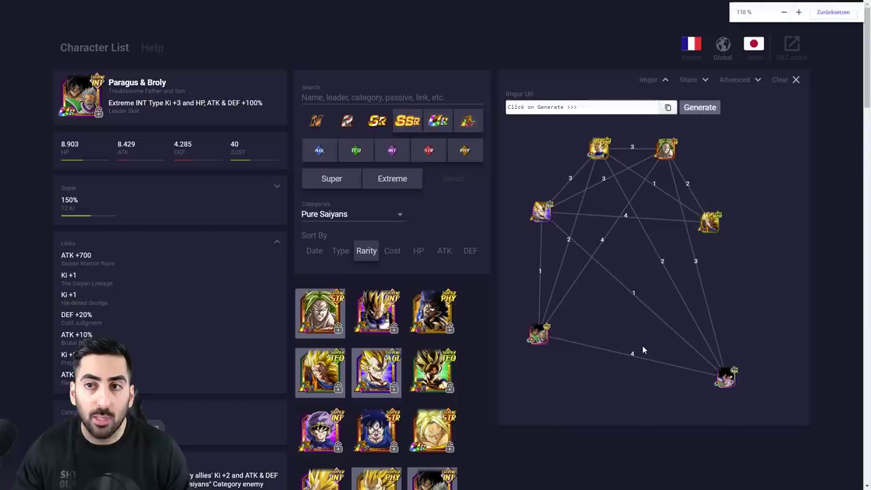
key(ctrl+minus)
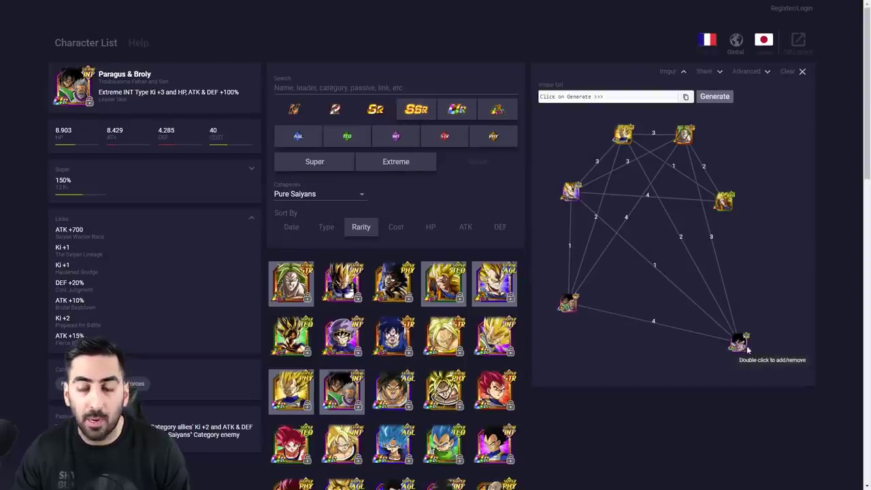
Move Turles outward and higher on the link map, below Super Saiyan 3 Goku
click(747, 347)
drag(747, 344, 771, 332)
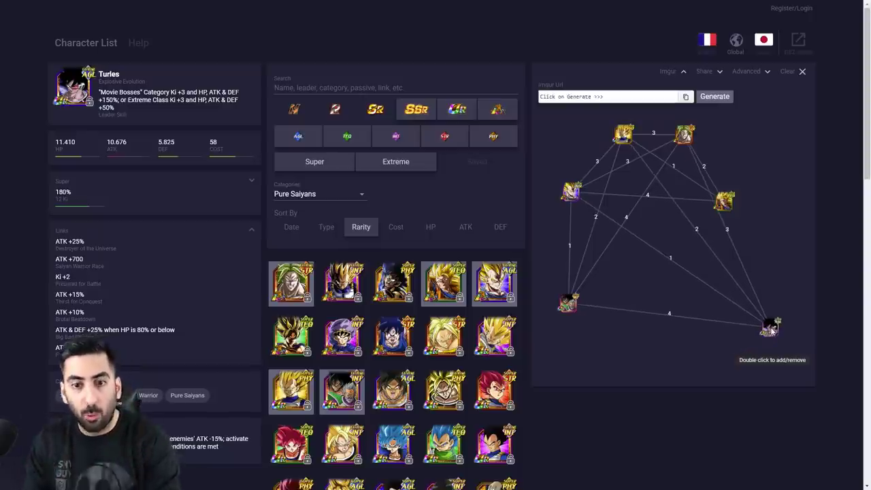
drag(772, 331, 766, 312)
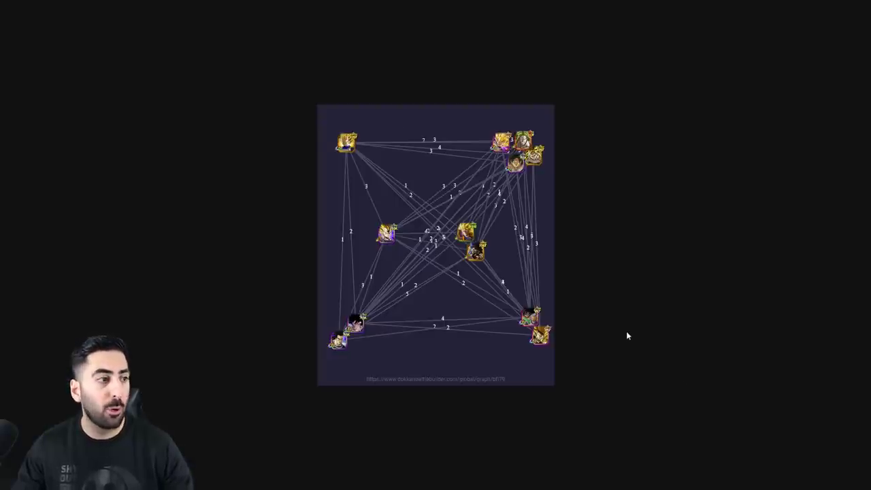
Enlarge the exported link map image of graph bfj79 to 175% and examine the links between its characters
key(ctrl+plus)
key(ctrl+plus)
key(ctrl+plus)
key(ctrl+plus)
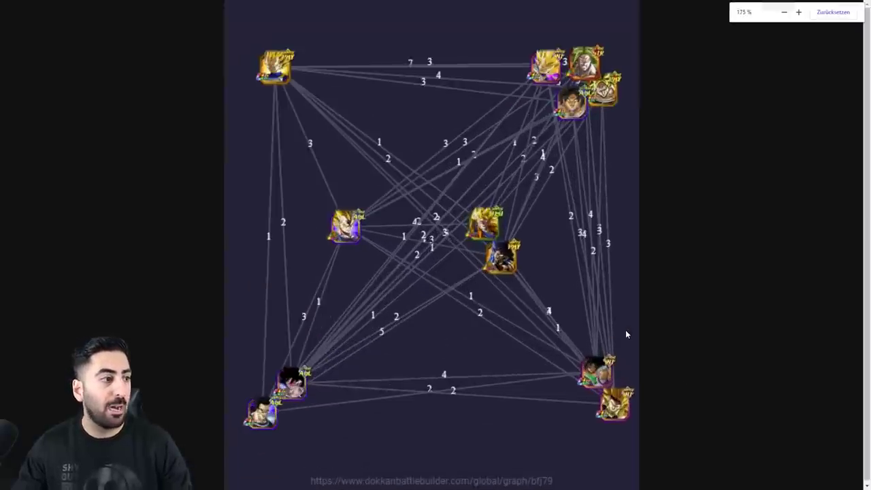
key(ctrl+minus)
key(ctrl+plus)
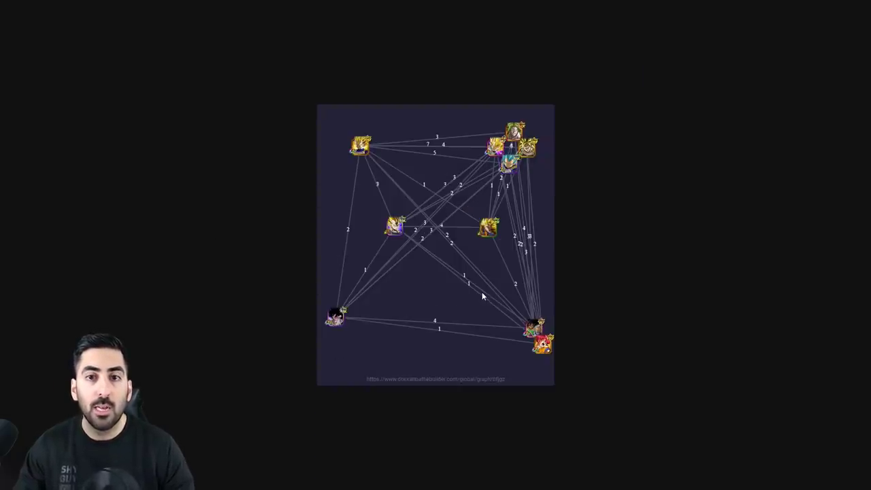
Enlarge the exported team image of graph bfjgz to 175% to examine its character links
key(ctrl+plus)
key(ctrl+plus)
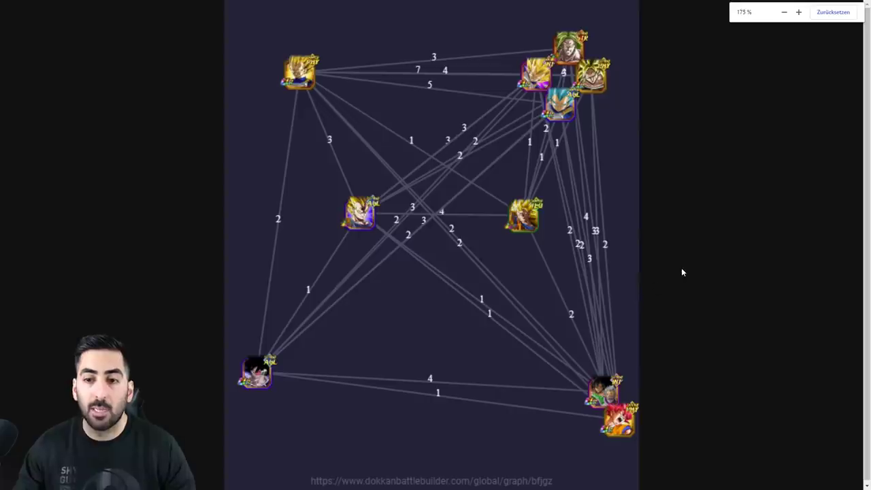